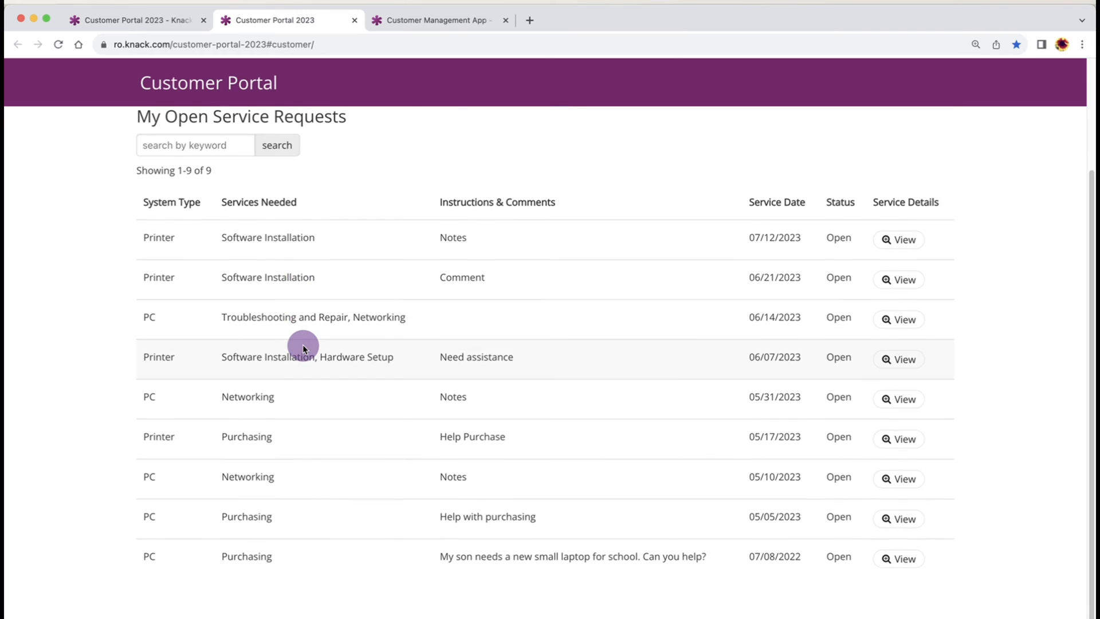
Peek at the Submit Service Request form, return to portal home, then view the Invoices table fields
scroll(302, 345, "up", 3)
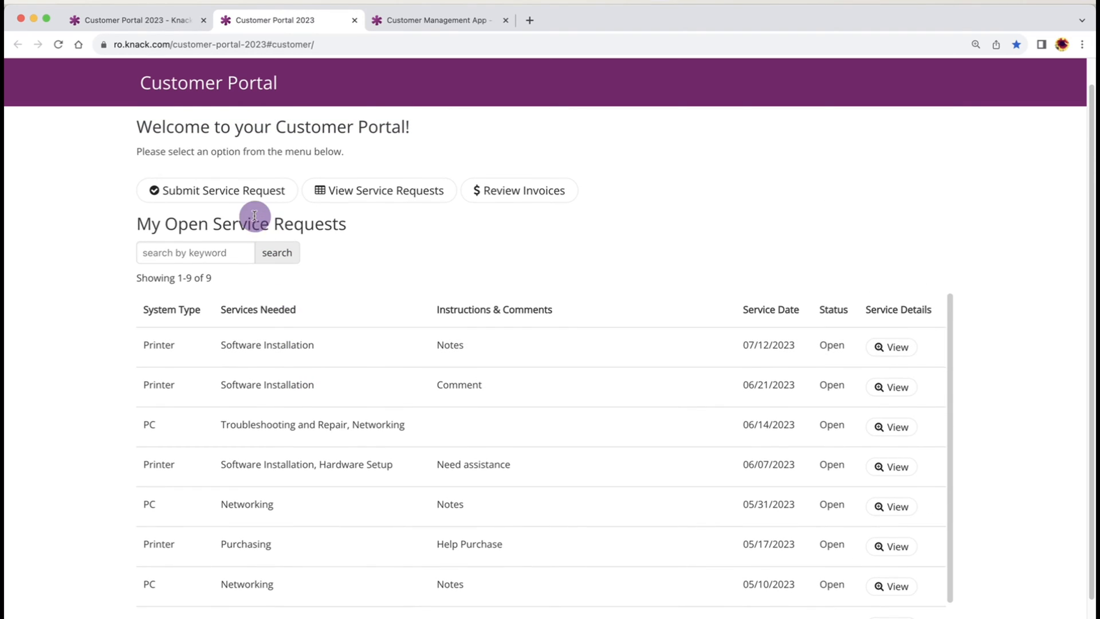
left_click(240, 196)
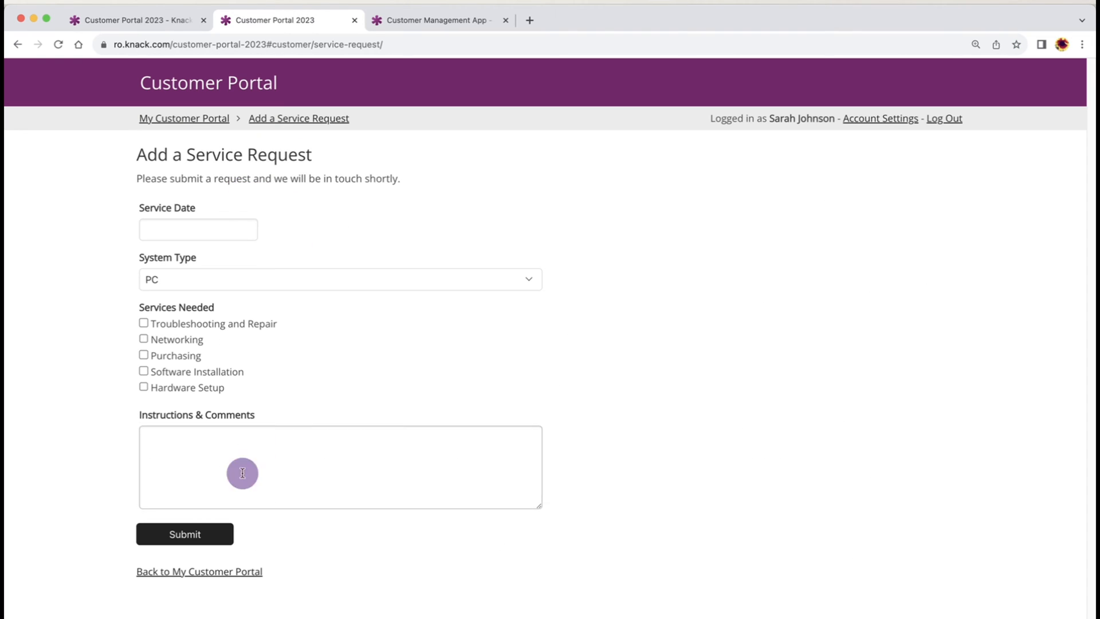
left_click(206, 573)
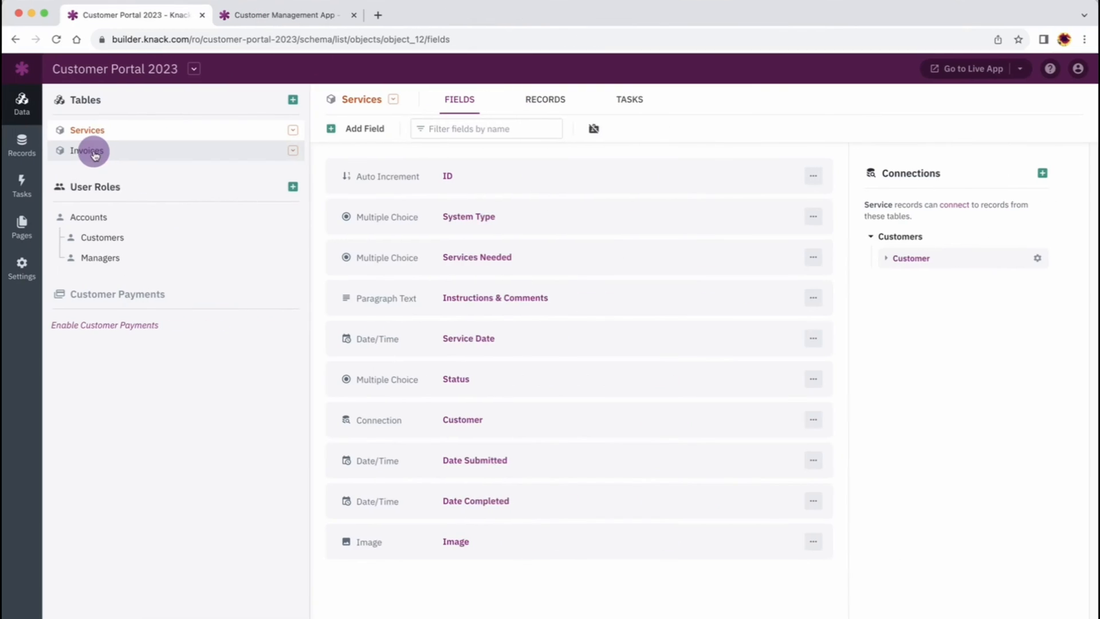
left_click(93, 156)
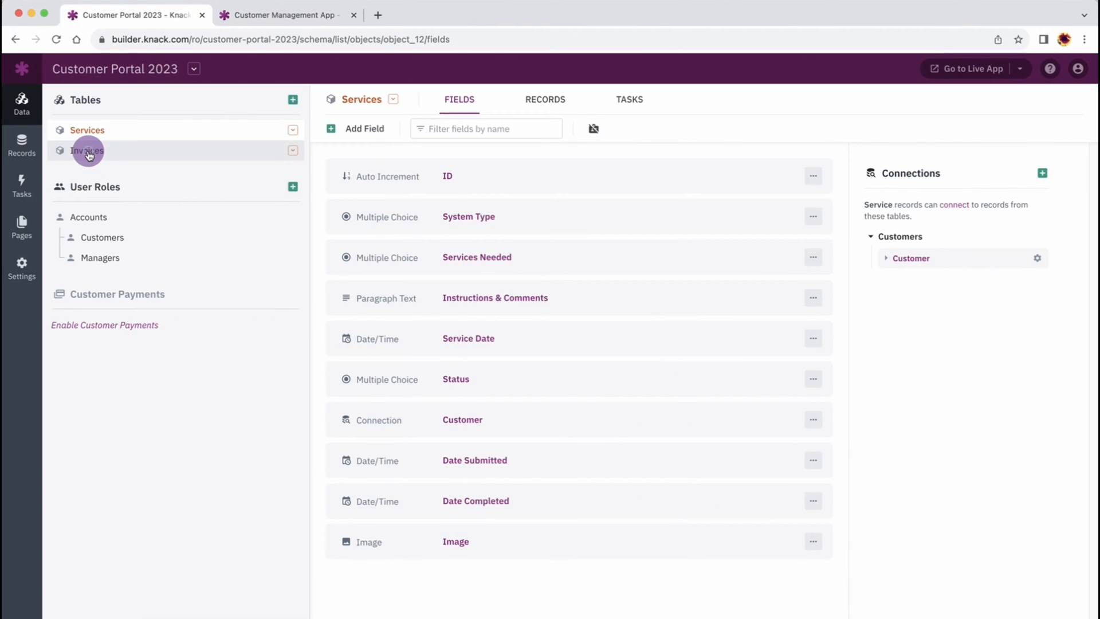
Review the Customers and Managers role fields, Managers records and portal pages, then sign in live
left_click(94, 238)
left_click(95, 258)
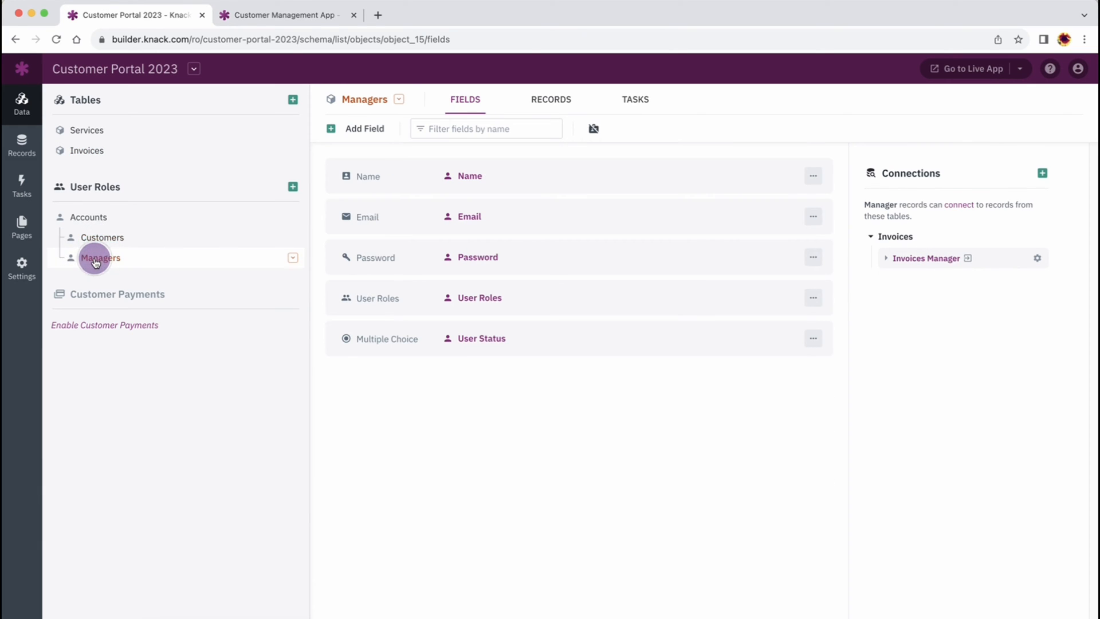
left_click(22, 151)
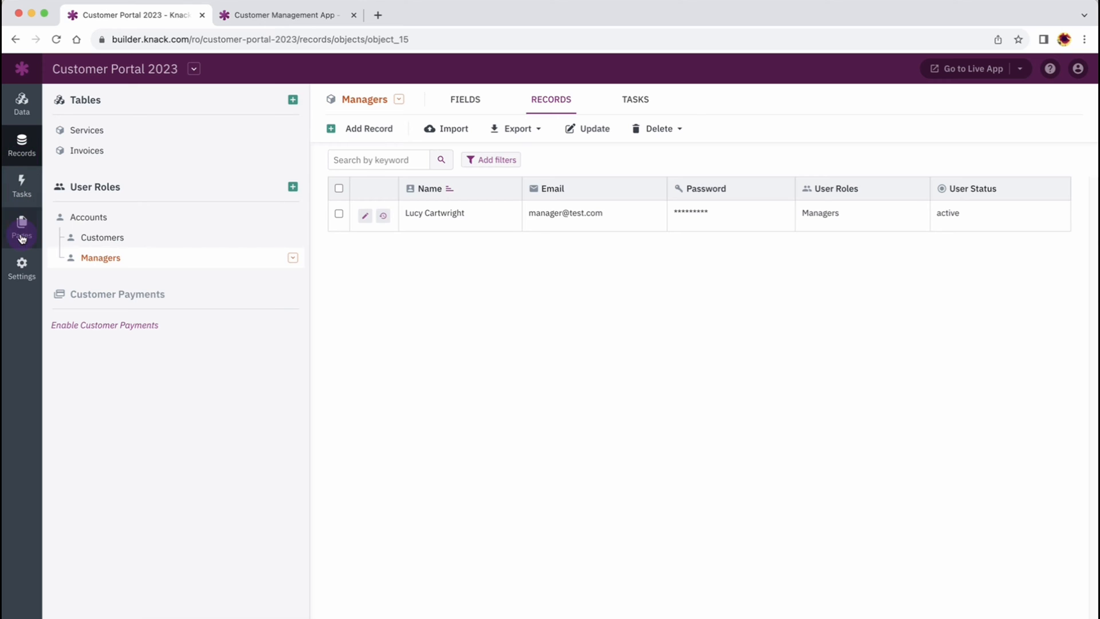
left_click(21, 234)
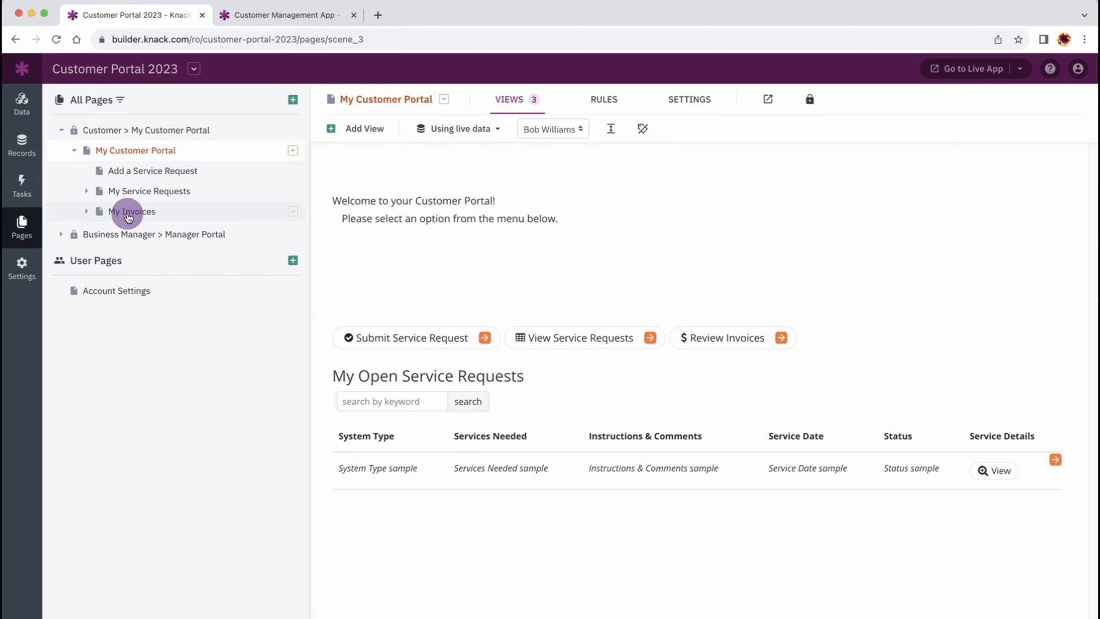
left_click(361, 129)
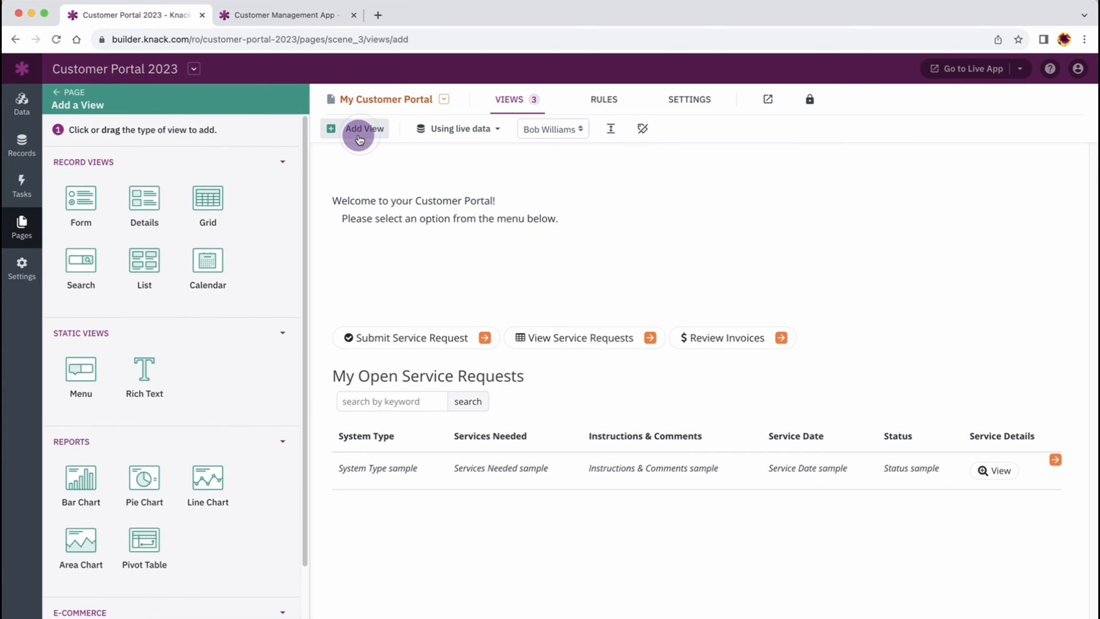
scroll(244, 239, "down", 3)
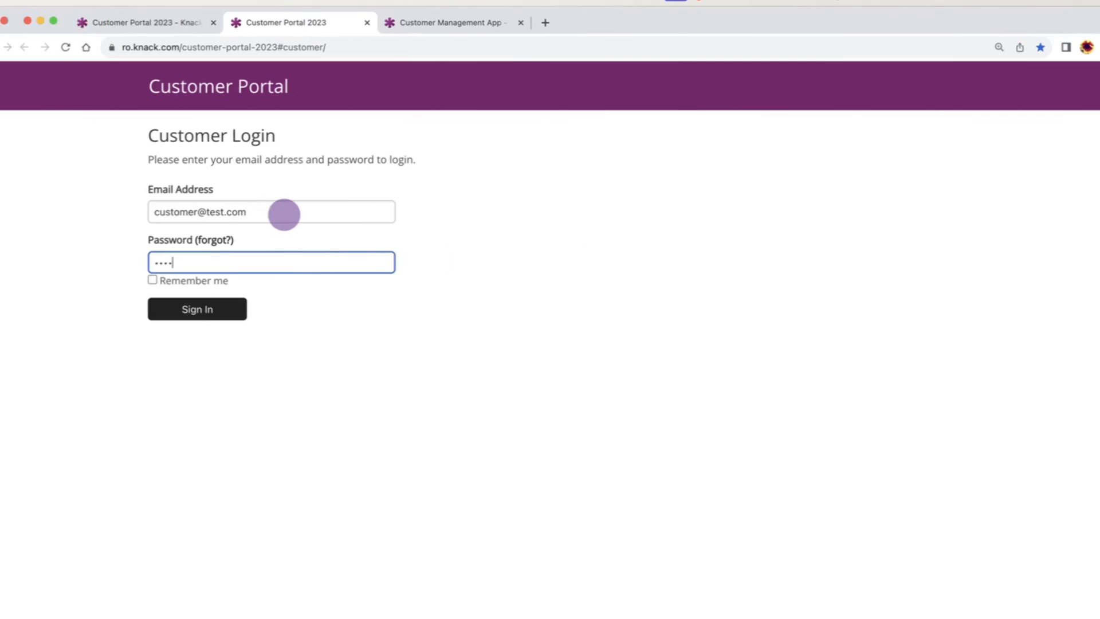
key("Return")
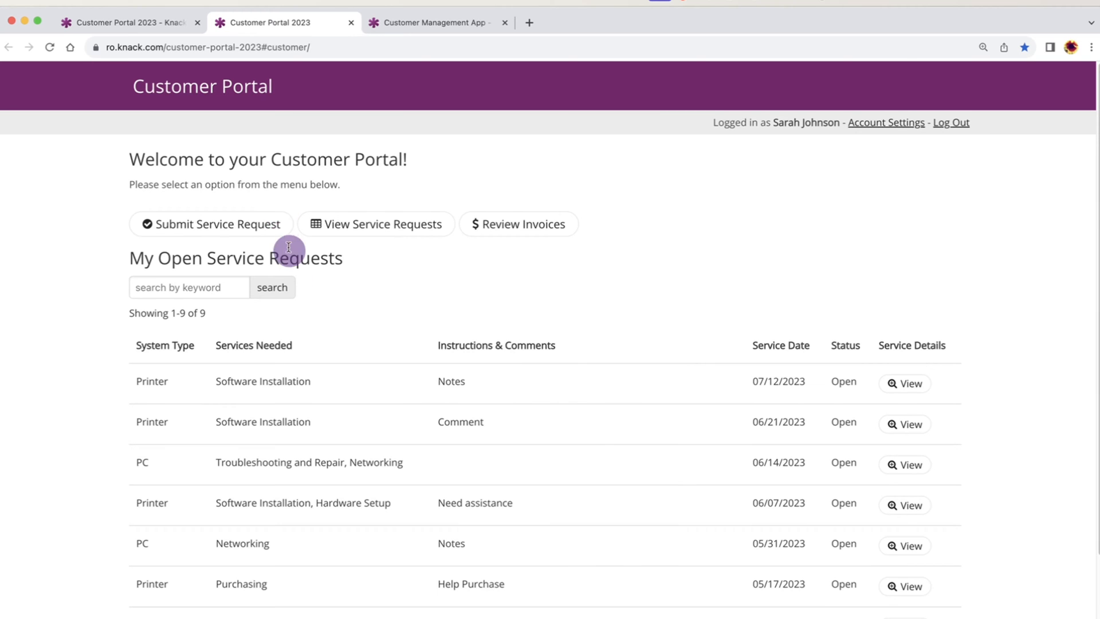
Check the service request form, view invoice 4's details, and return to My Invoices
scroll(300, 351, "down", 1)
scroll(299, 352, "down", 2)
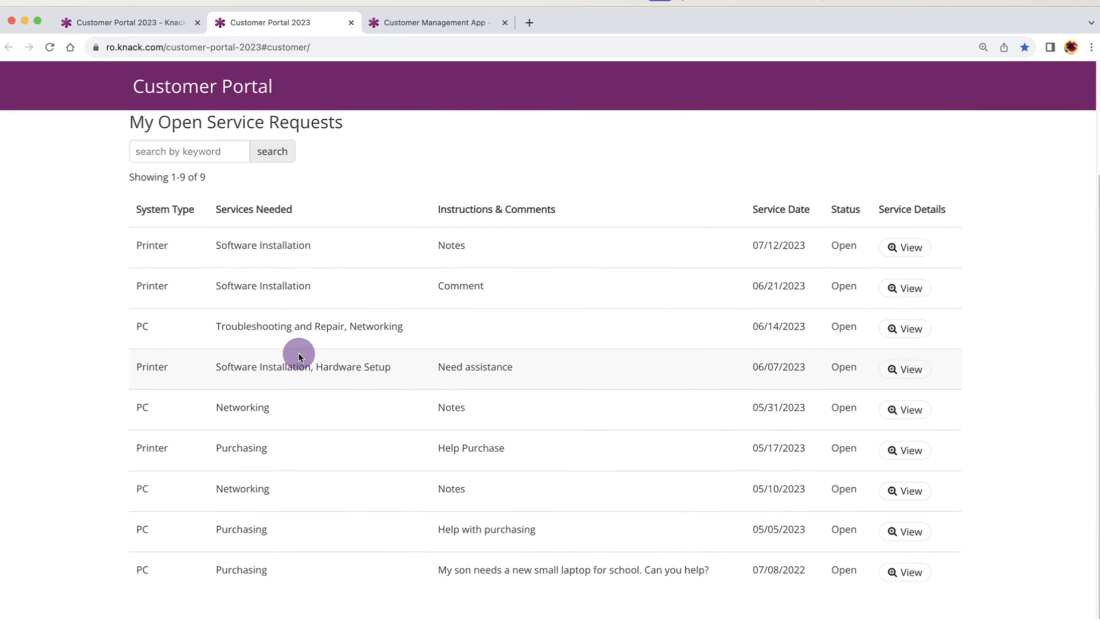
scroll(299, 355, "up", 2)
left_click(236, 195)
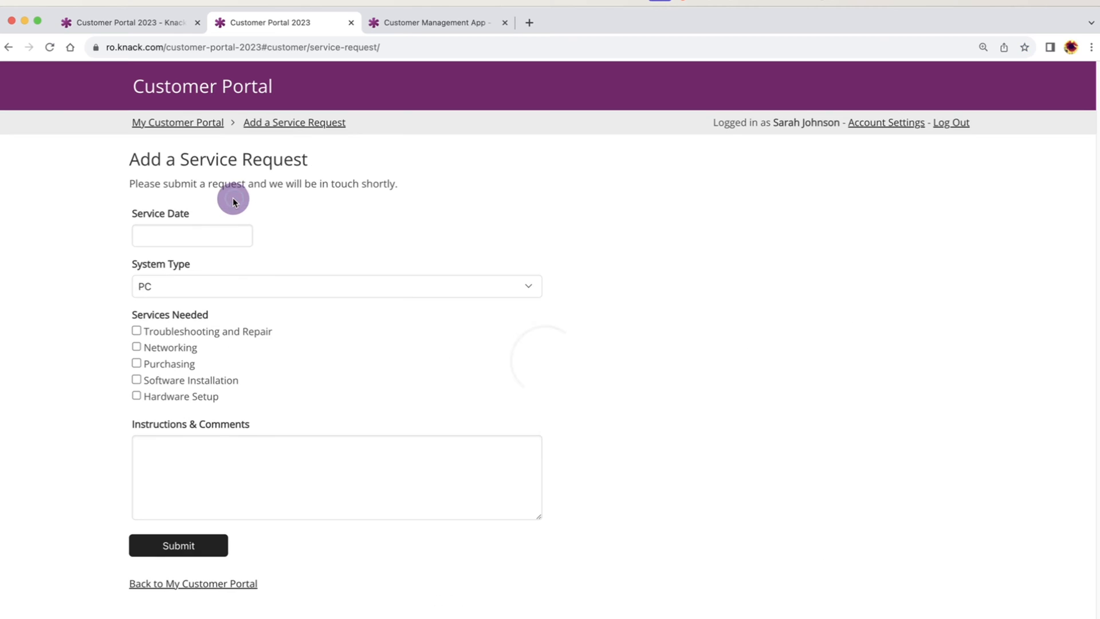
left_click(200, 584)
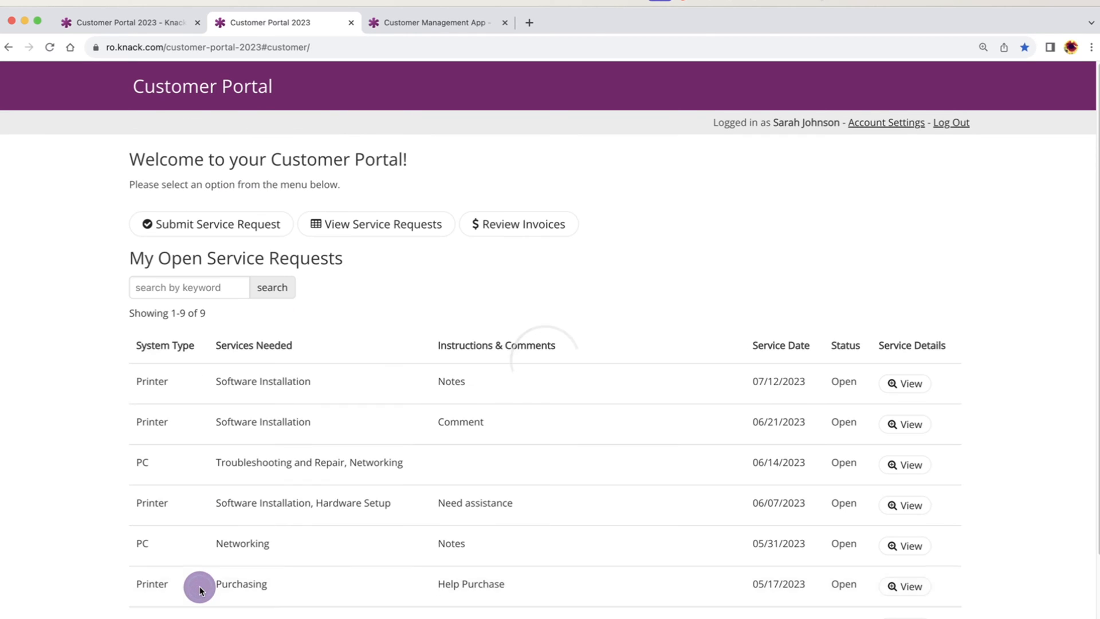
left_click(515, 225)
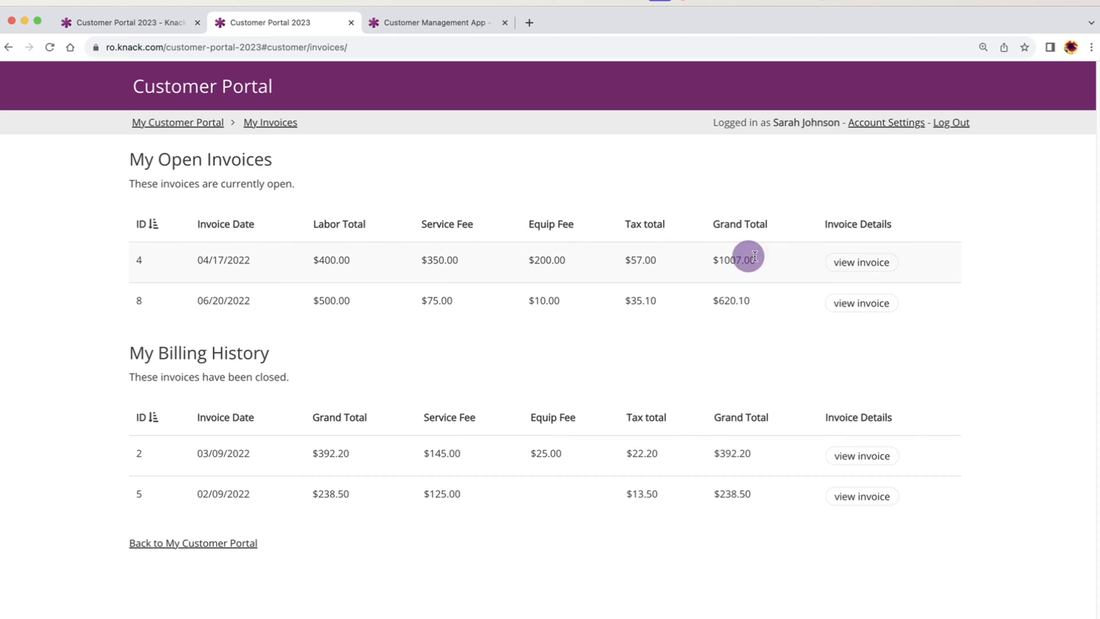
left_click(861, 262)
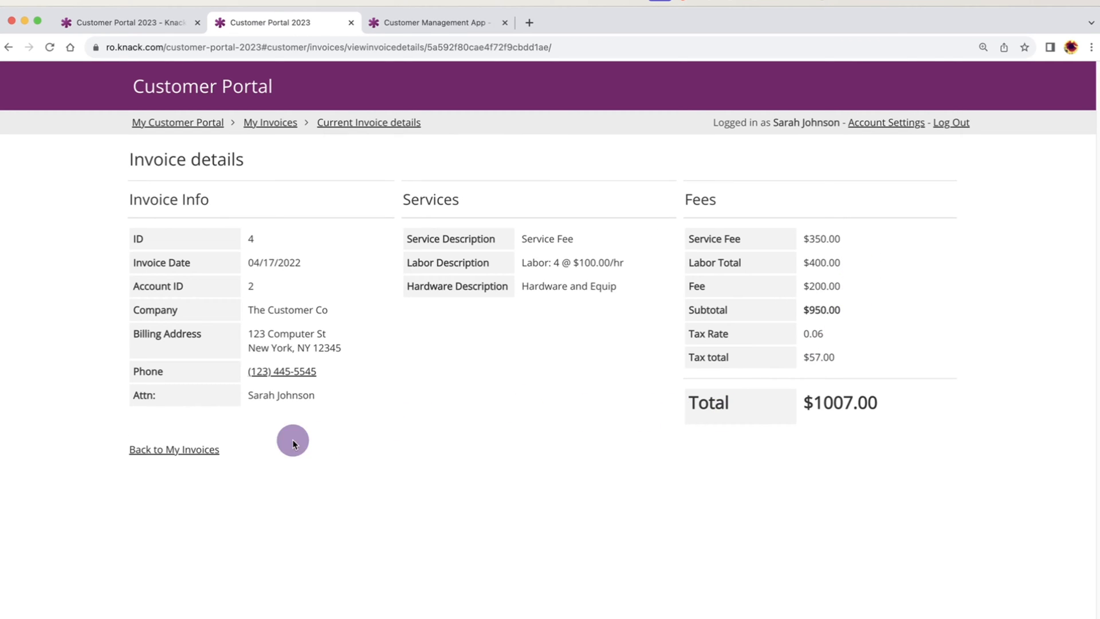
left_click(208, 449)
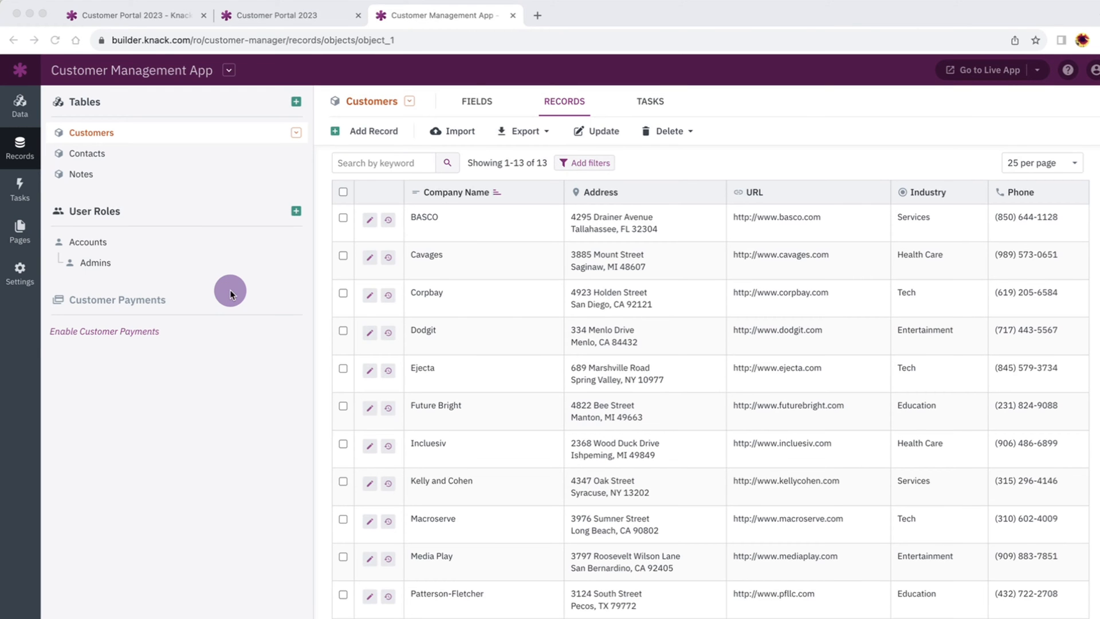
Start a Login Page limited to specific user roles, inspect the roles list, then cancel it
left_click(19, 234)
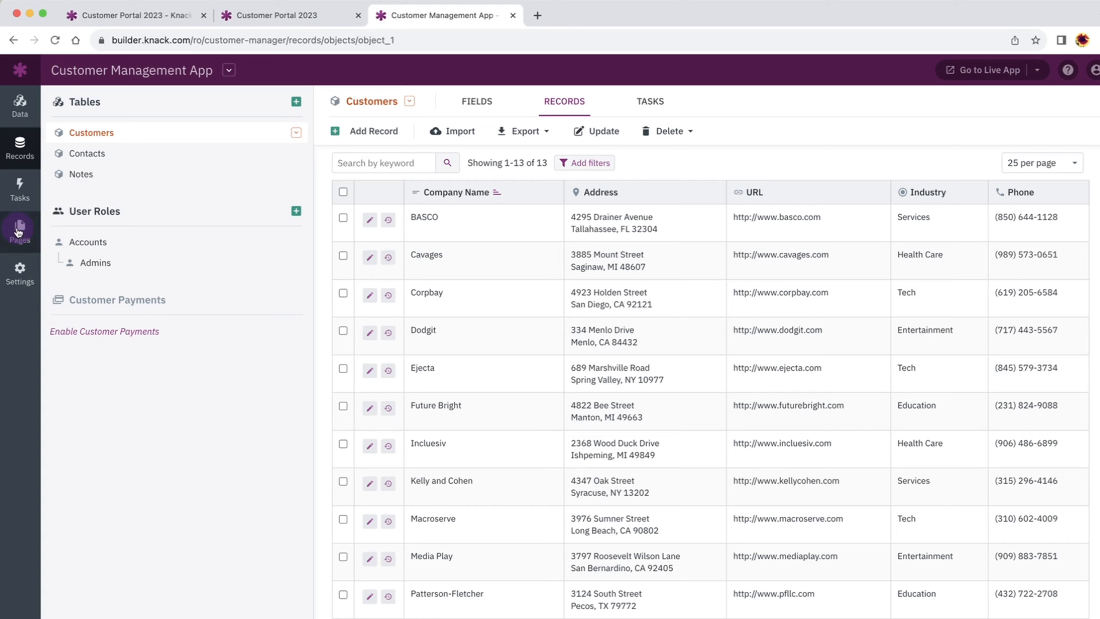
left_click(19, 231)
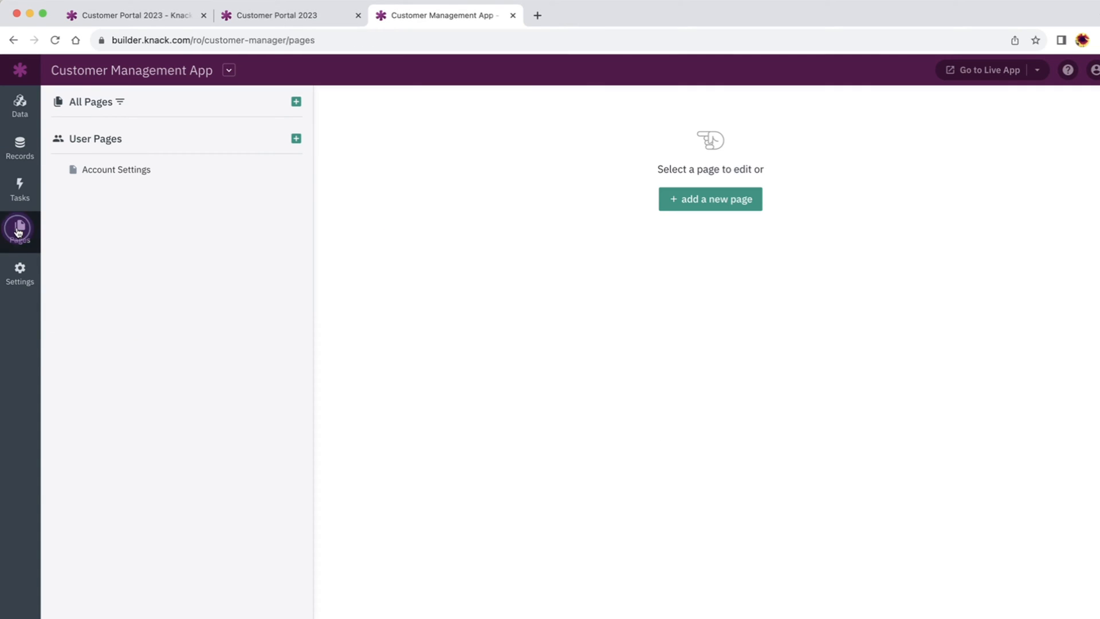
left_click(295, 102)
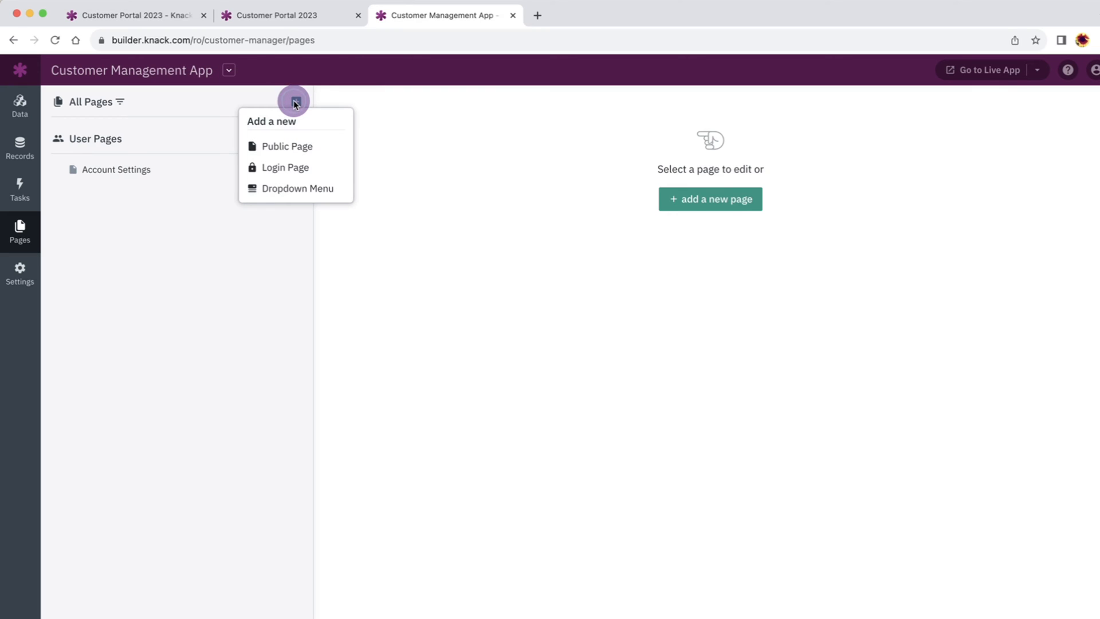
left_click(326, 167)
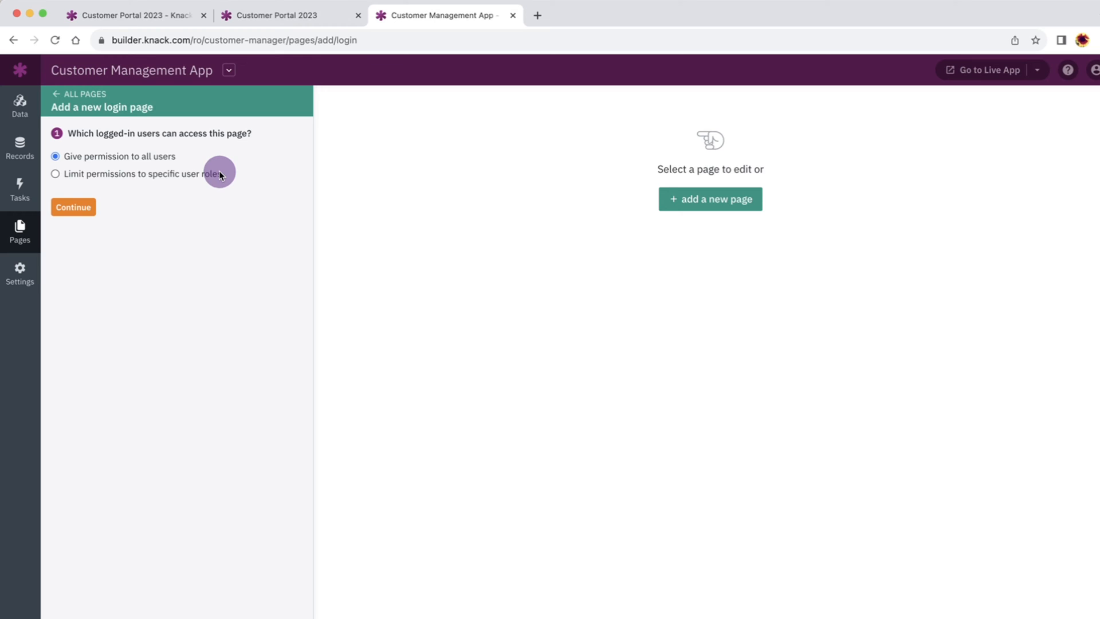
left_click(103, 174)
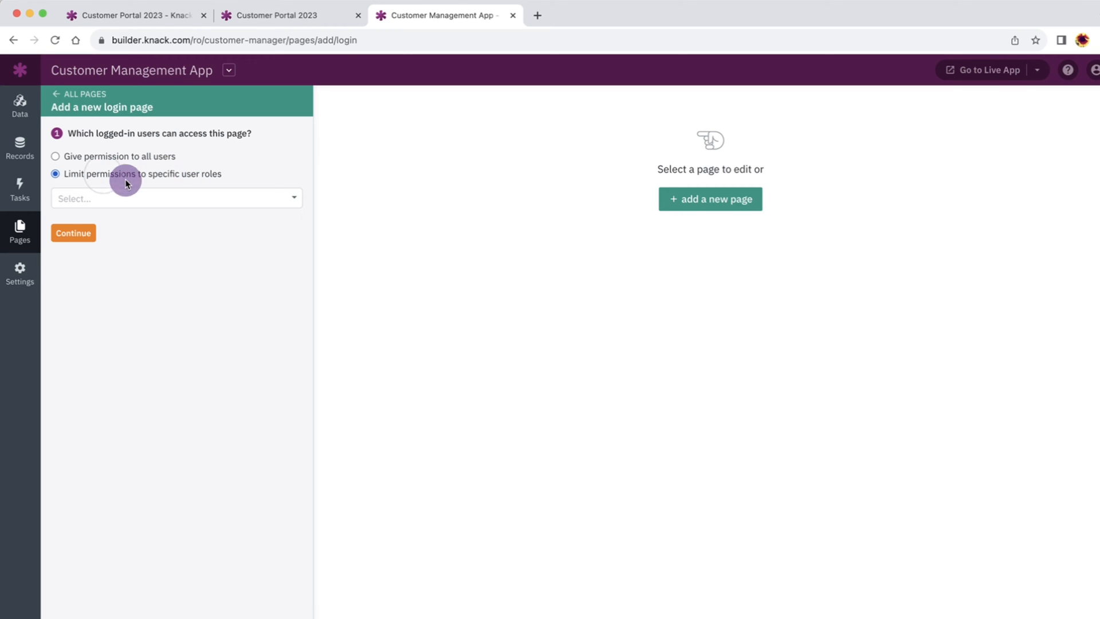
left_click(289, 197)
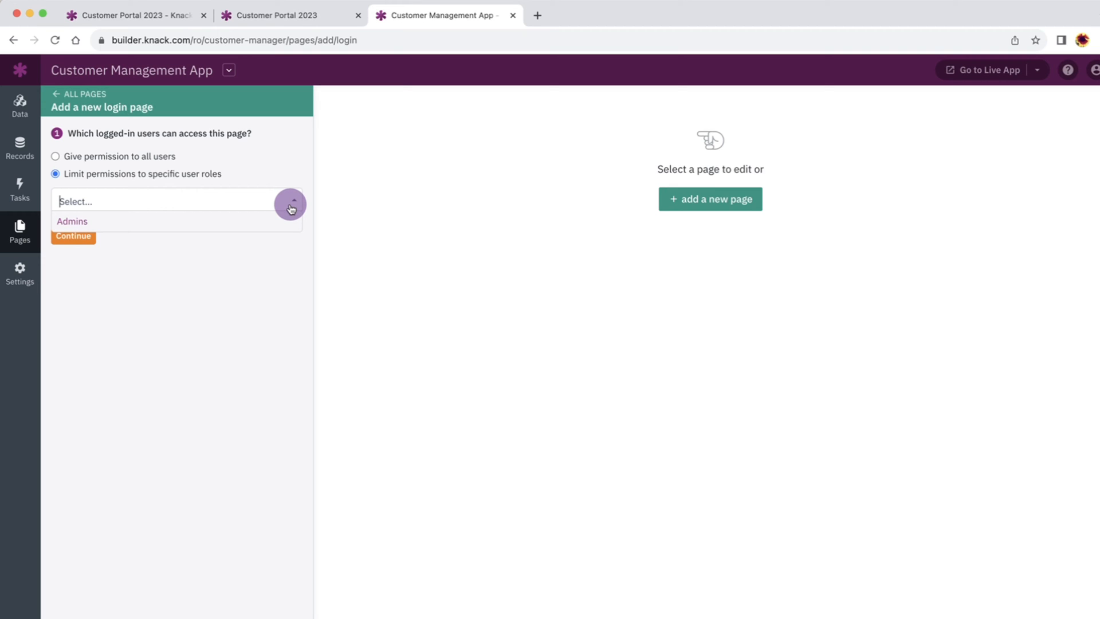
left_click(57, 98)
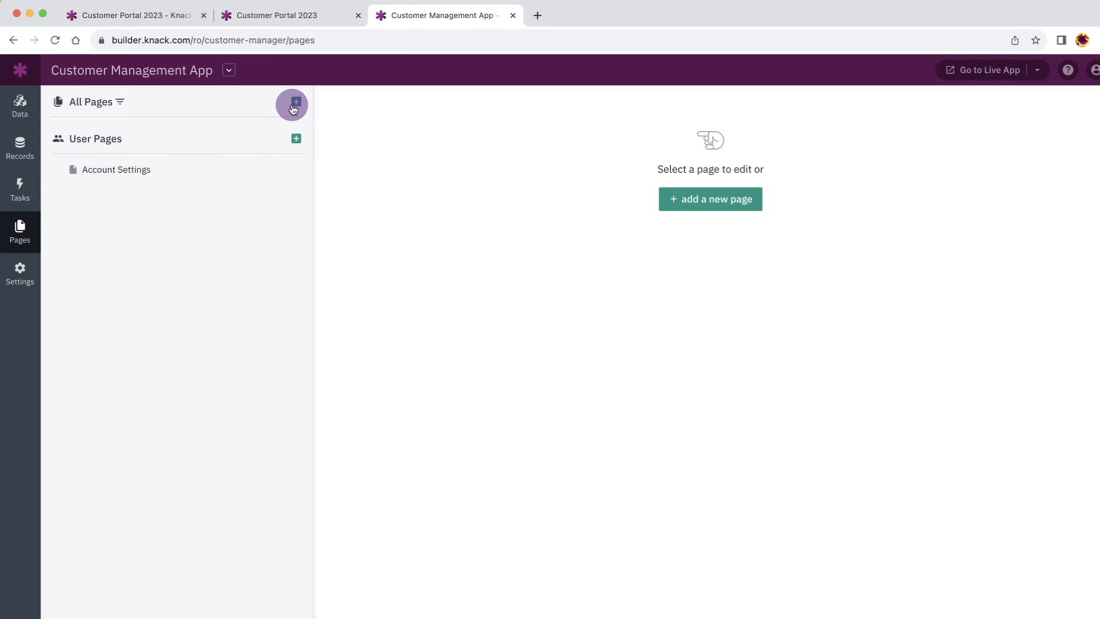
Add a login page restricted to the Admins role and name it Admin Dashboard
left_click(295, 101)
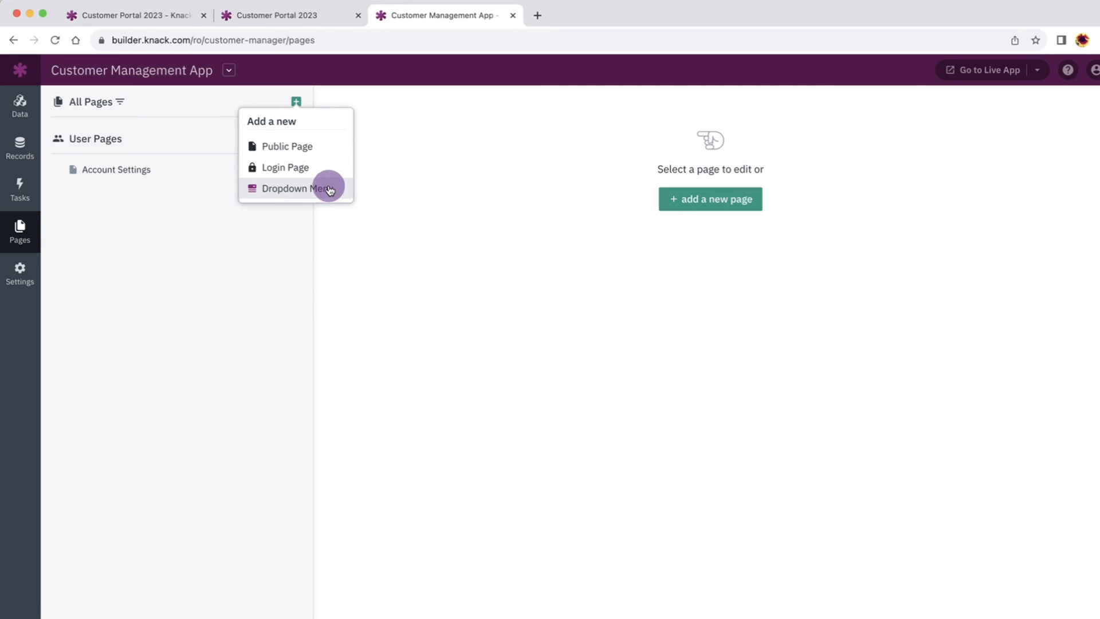
left_click(318, 172)
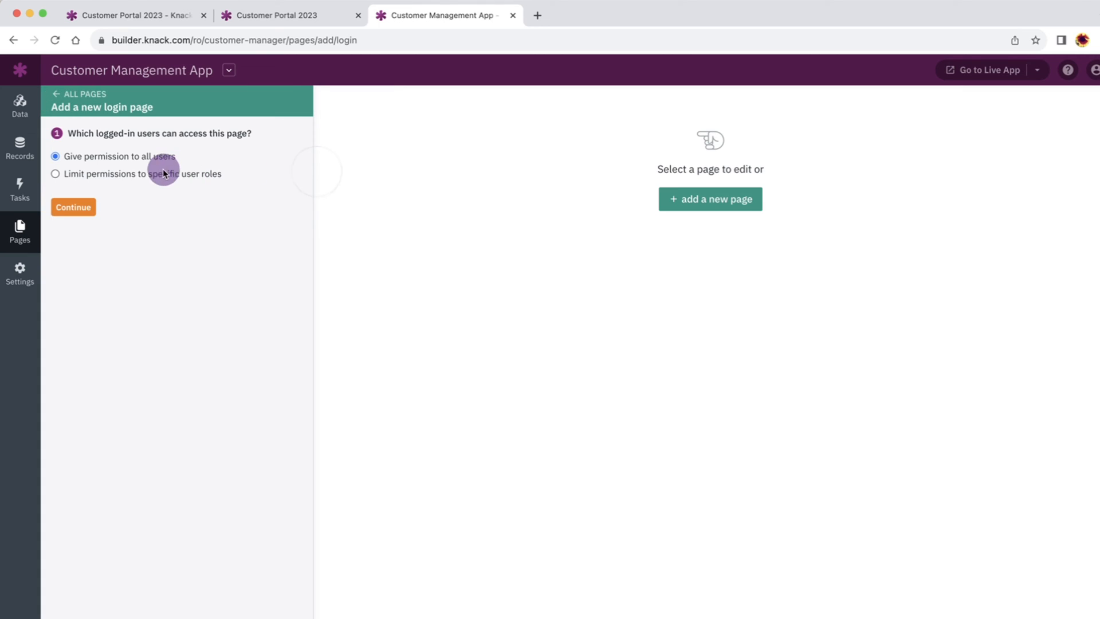
left_click(144, 175)
left_click(110, 195)
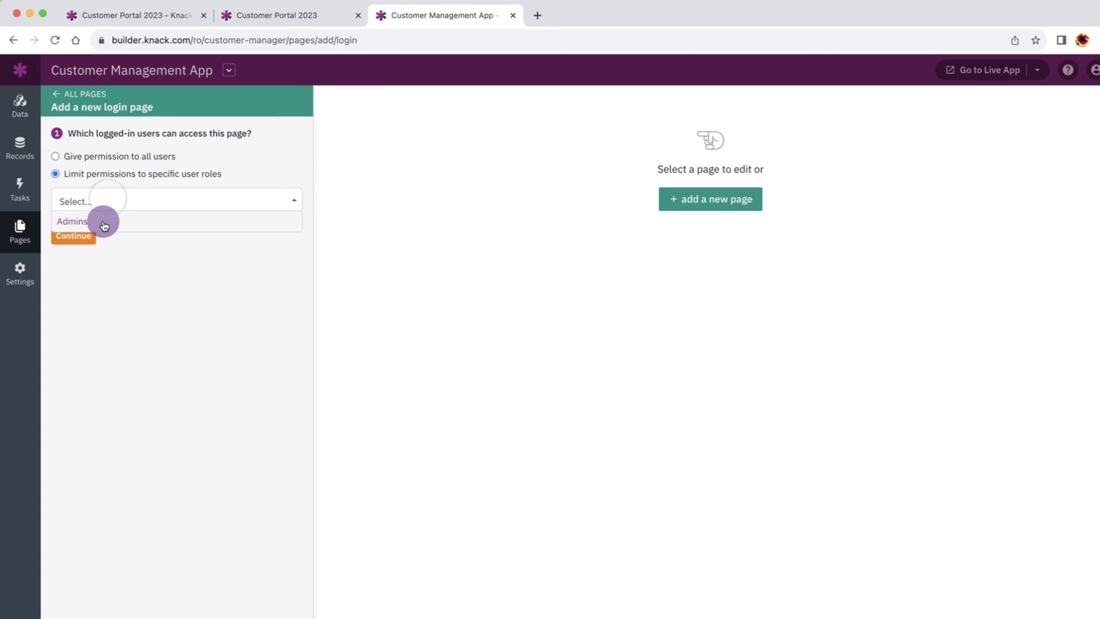
left_click(103, 220)
left_click(73, 235)
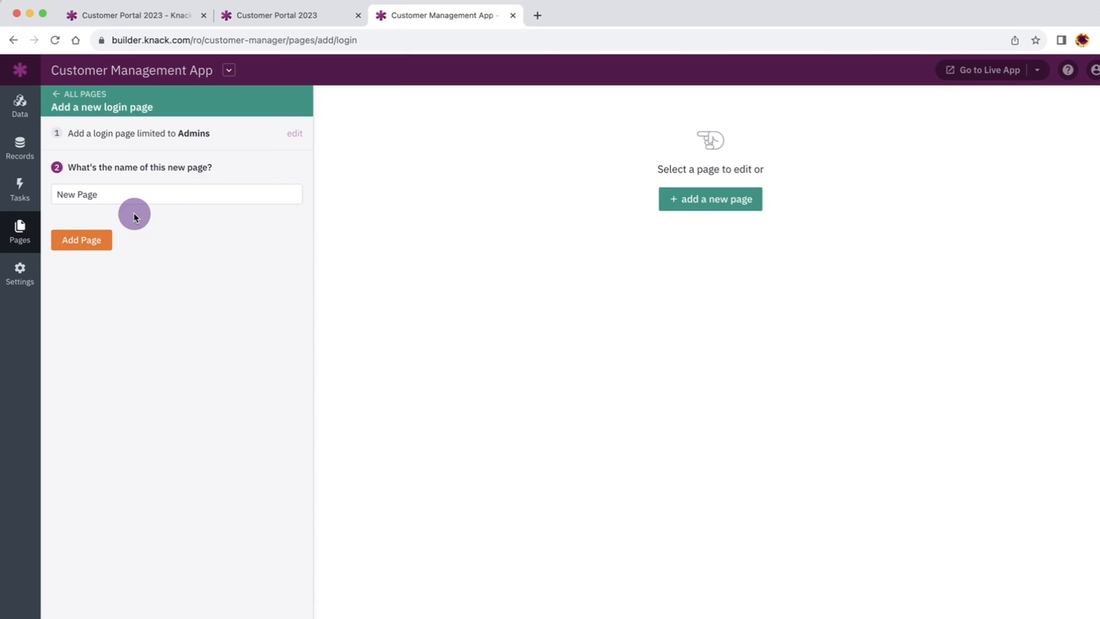
triple_click(96, 194)
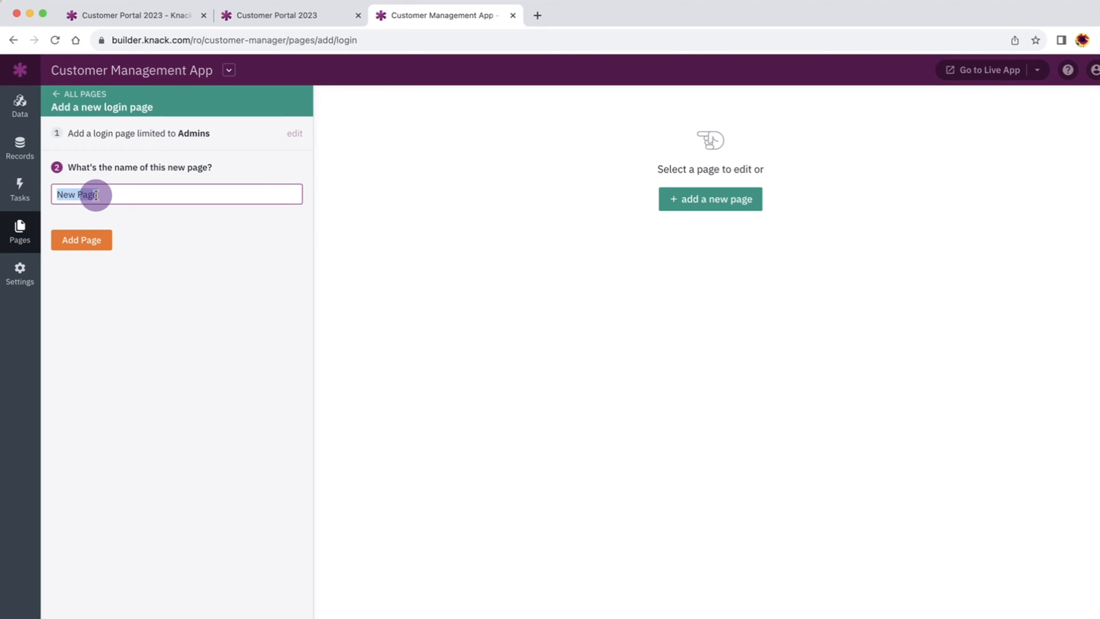
type("Admin Dashboard")
left_click(76, 239)
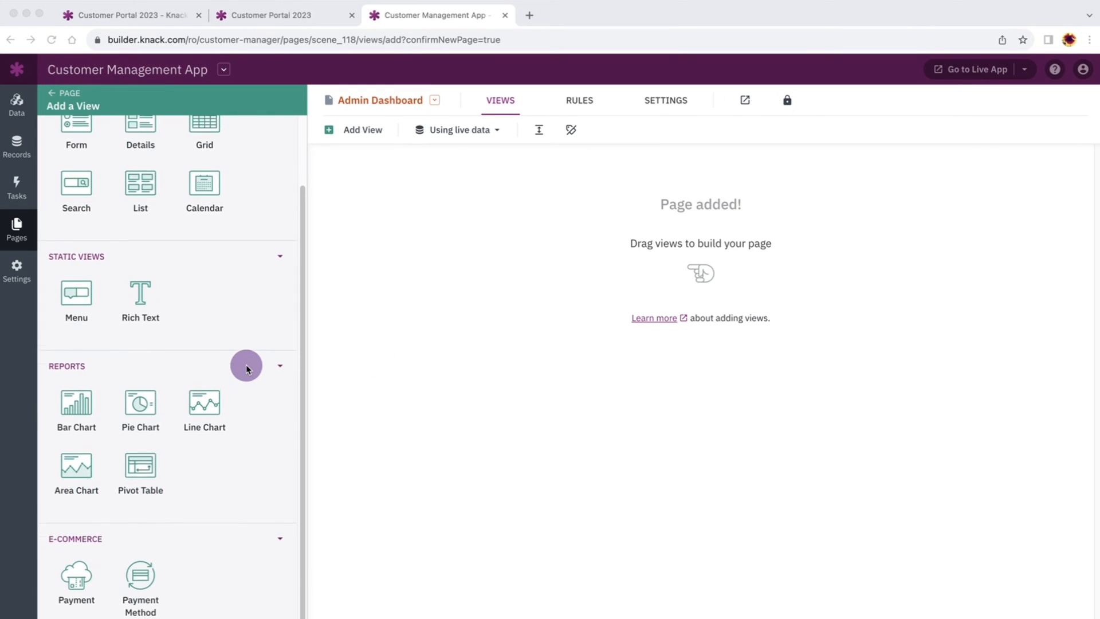
Scroll up to the page list showing Admin Dashboard Login with Admin Dashboard beneath it
scroll(246, 364, "up", 3)
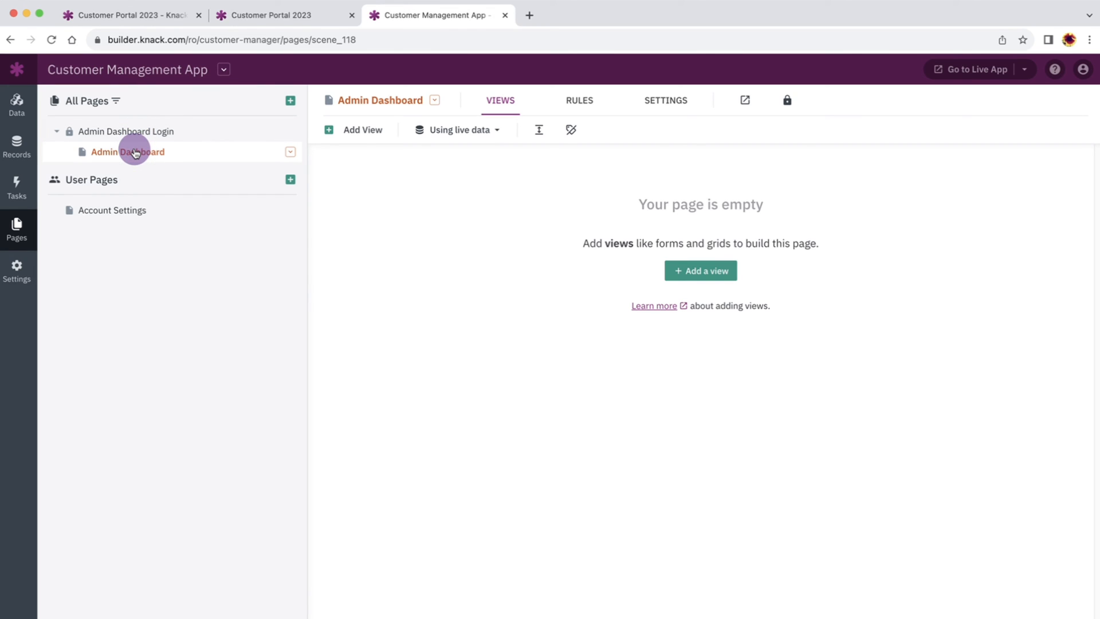
Add a Customers grid with edit-form and details-page links for each record to Admin Dashboard
left_click(363, 130)
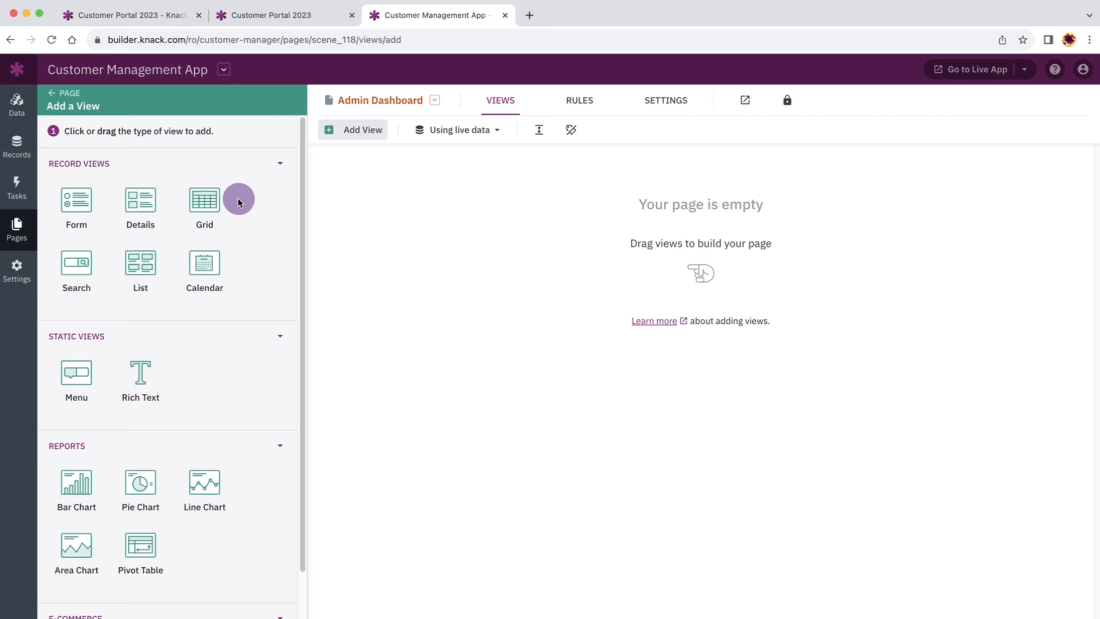
left_click(208, 206)
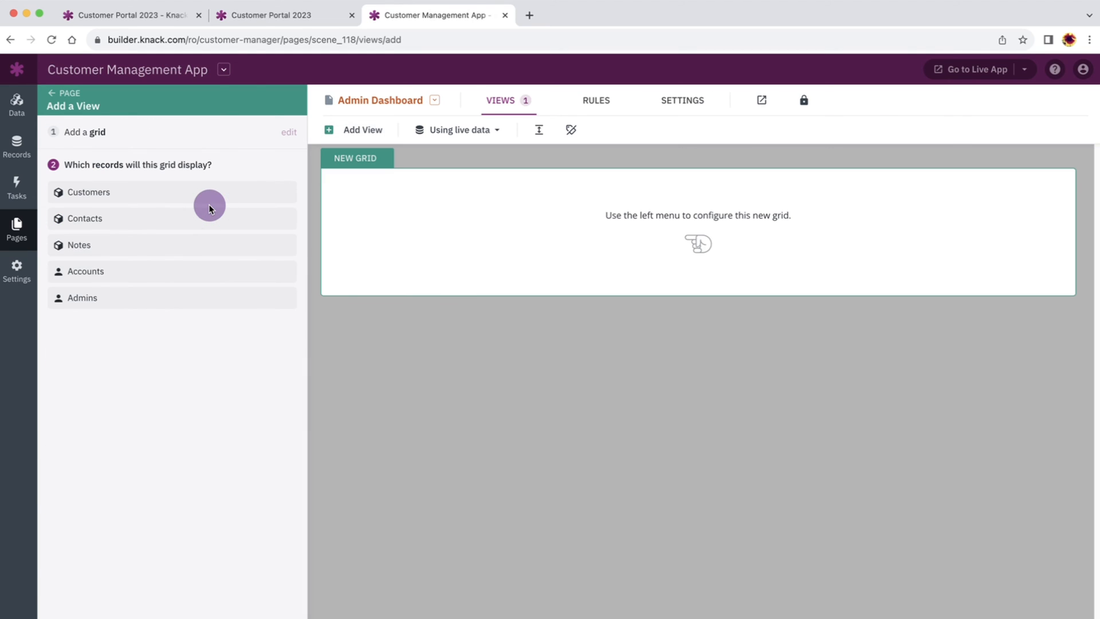
left_click(131, 196)
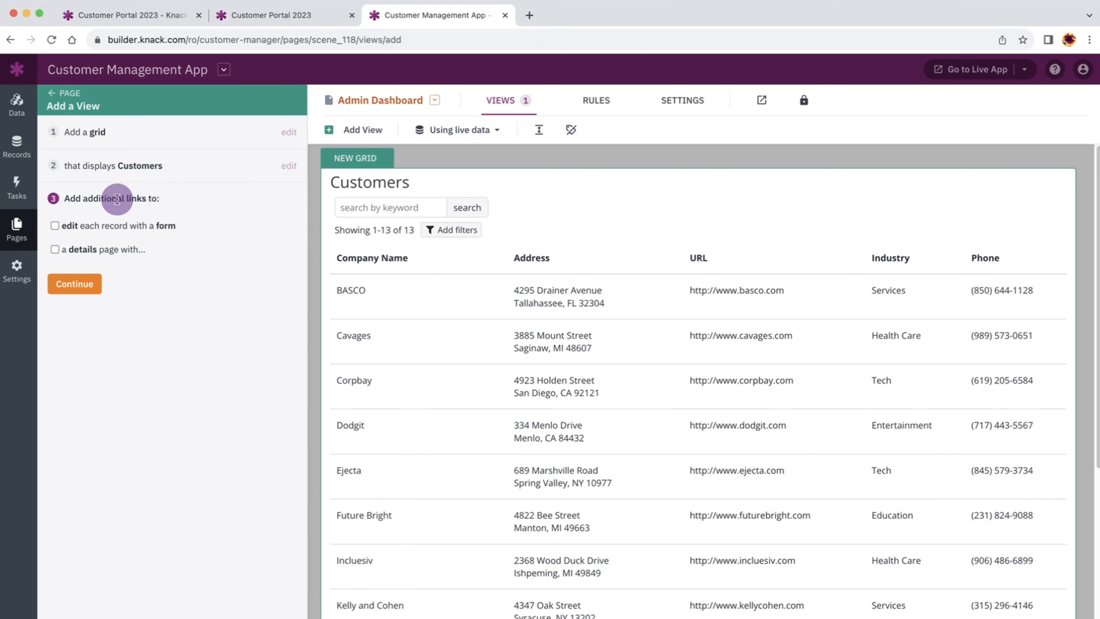
left_click(55, 226)
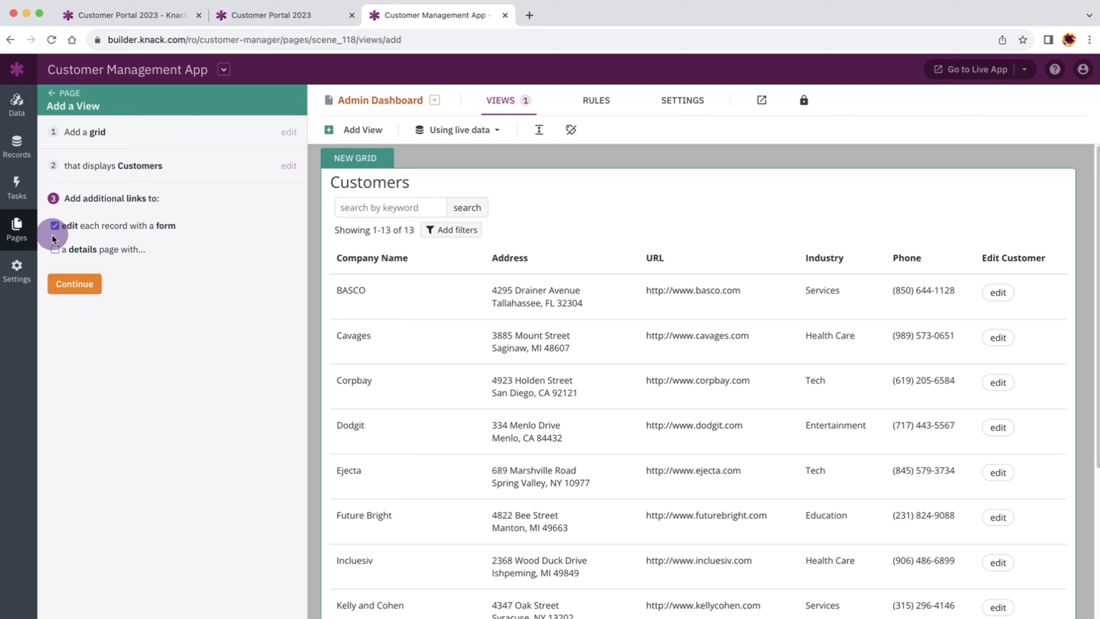
left_click(55, 250)
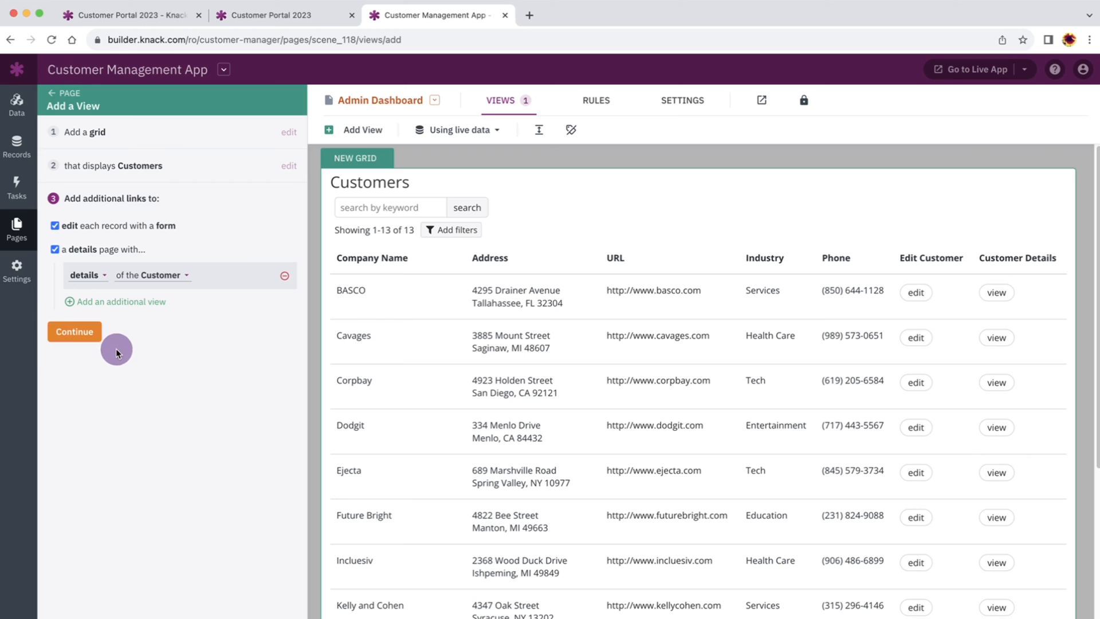
left_click(74, 332)
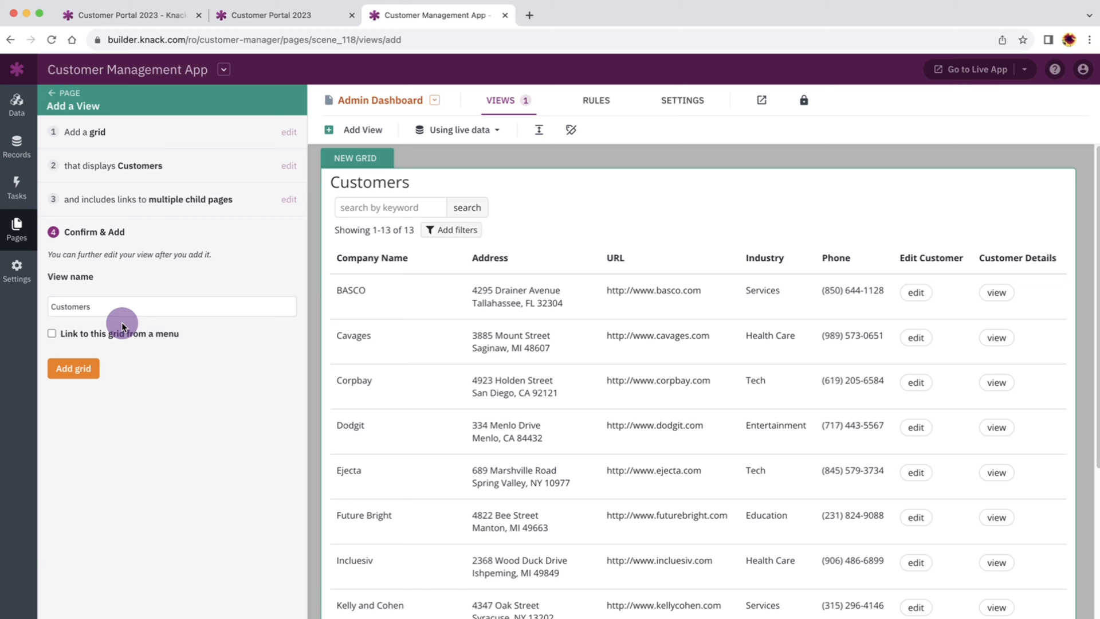
left_click(82, 369)
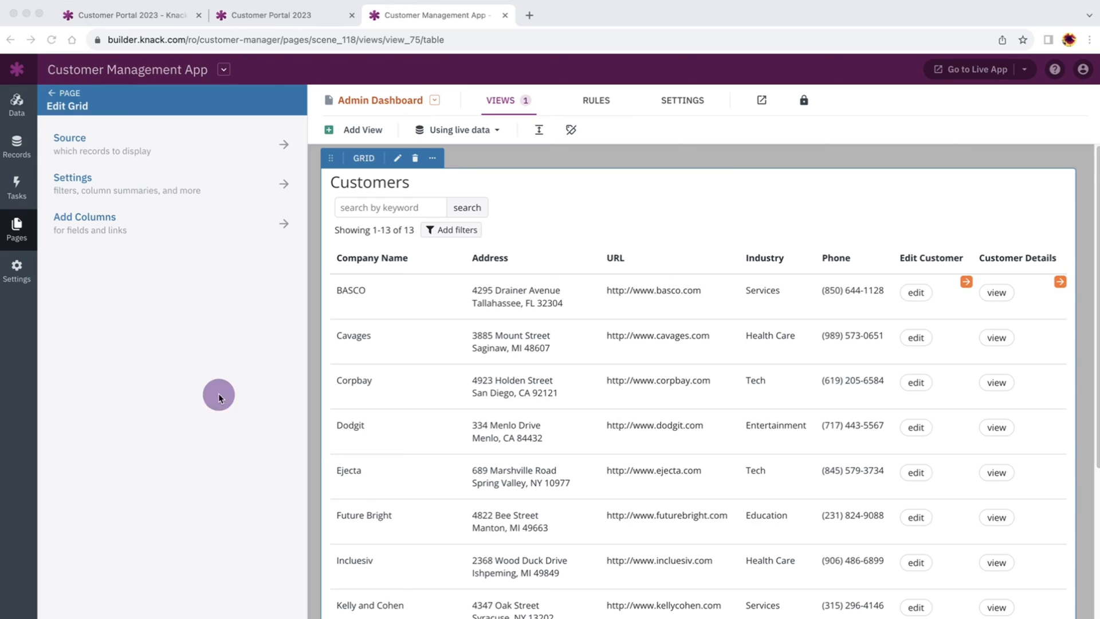
Open the Customers grid's data source, try then remove a filter rule, and keep Company Name sorting
left_click(159, 151)
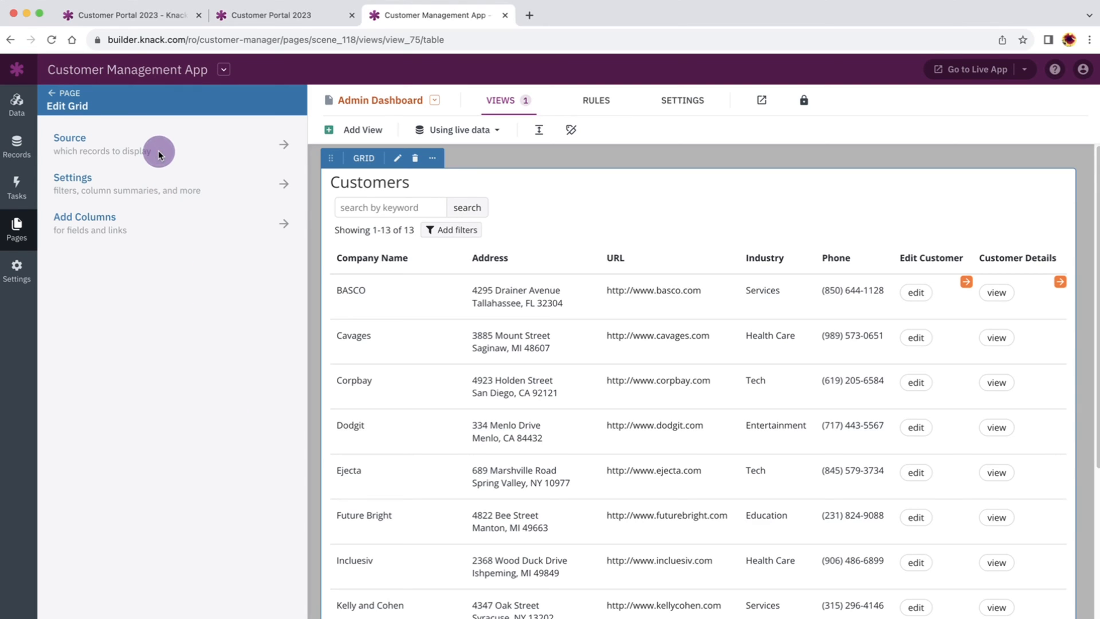
left_click(72, 142)
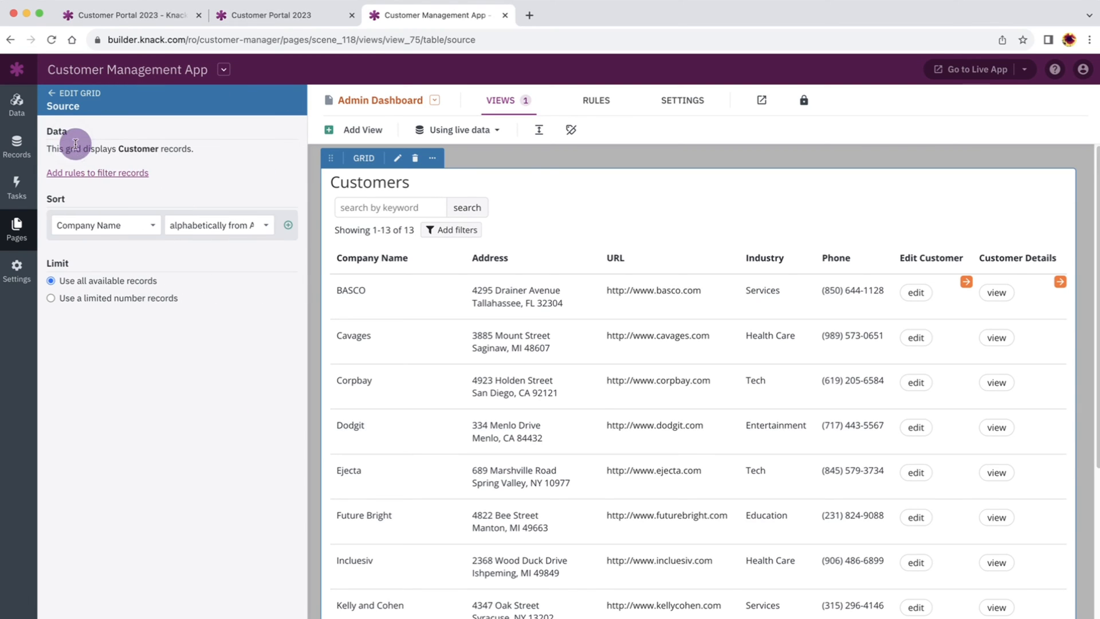
left_click(114, 172)
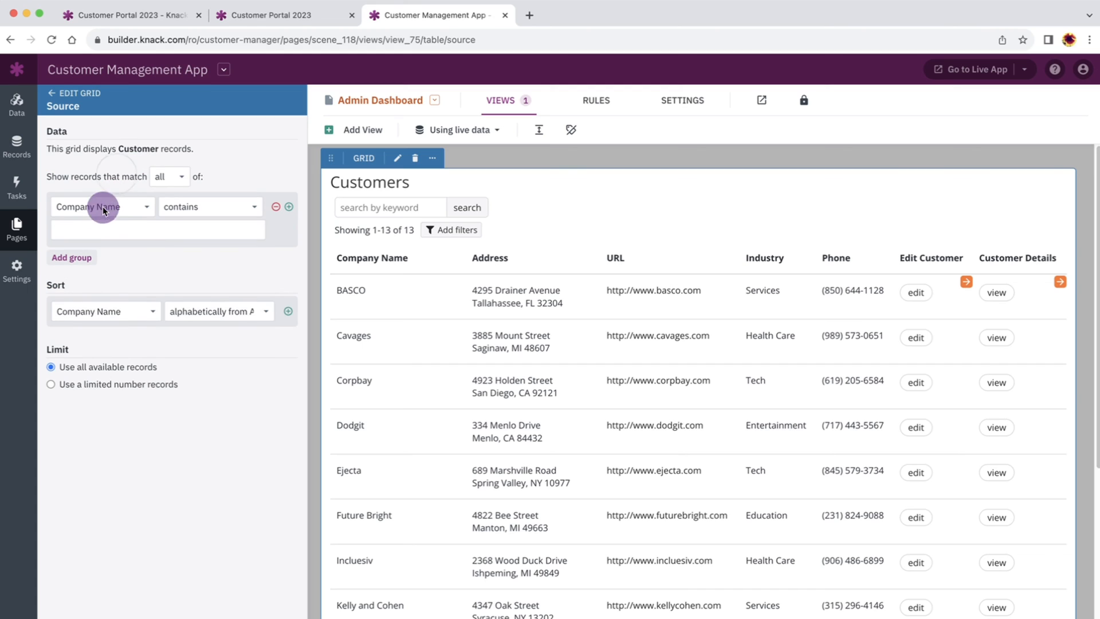
left_click(128, 208)
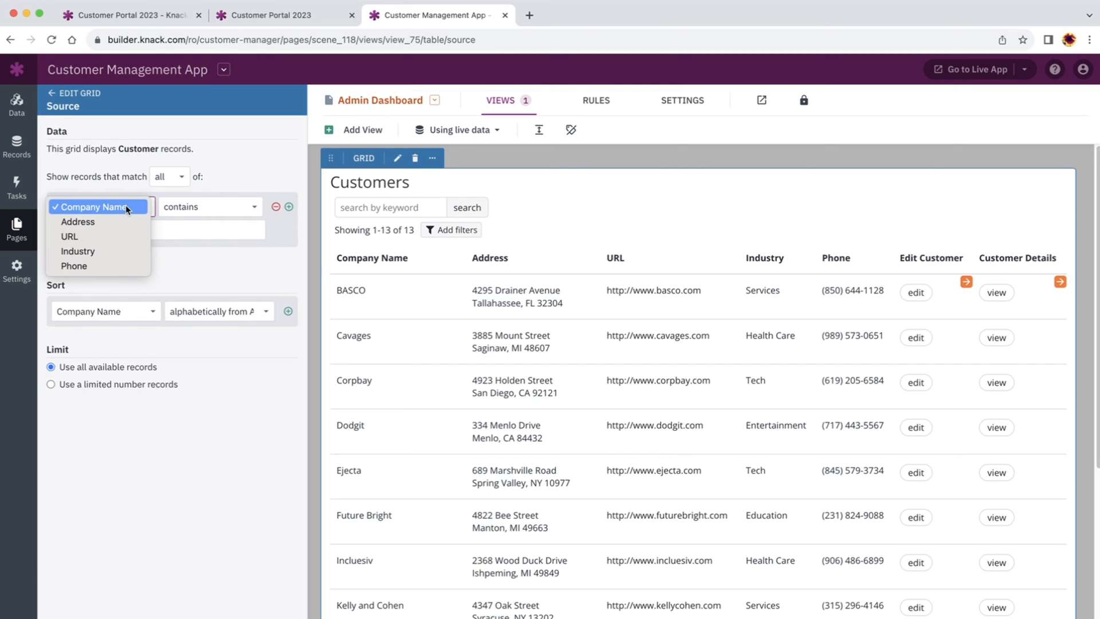
left_click(275, 210)
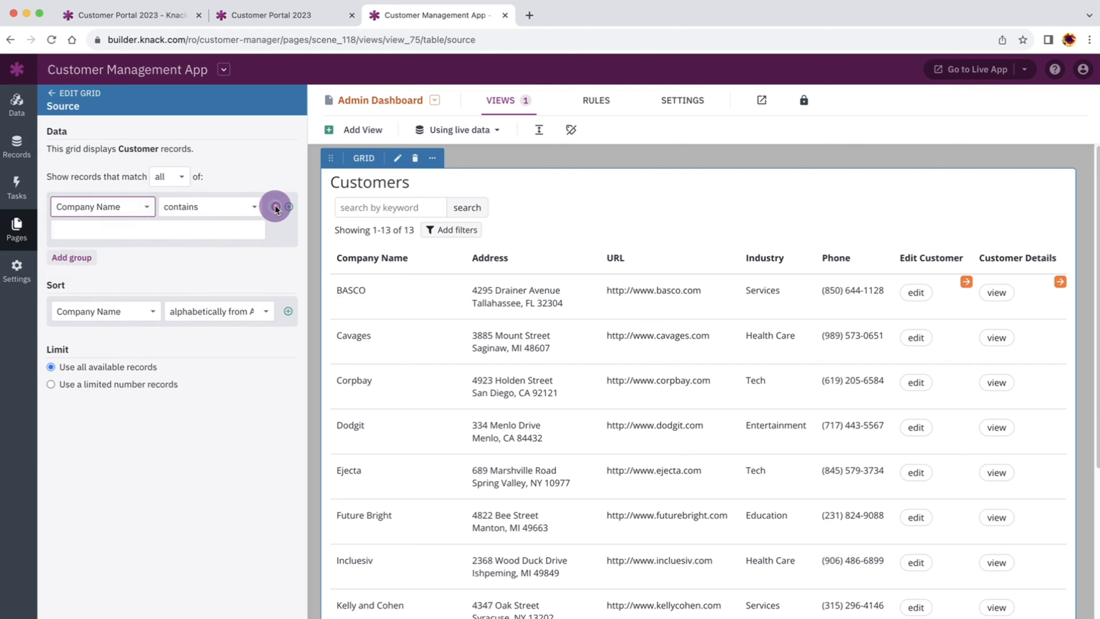
left_click(275, 210)
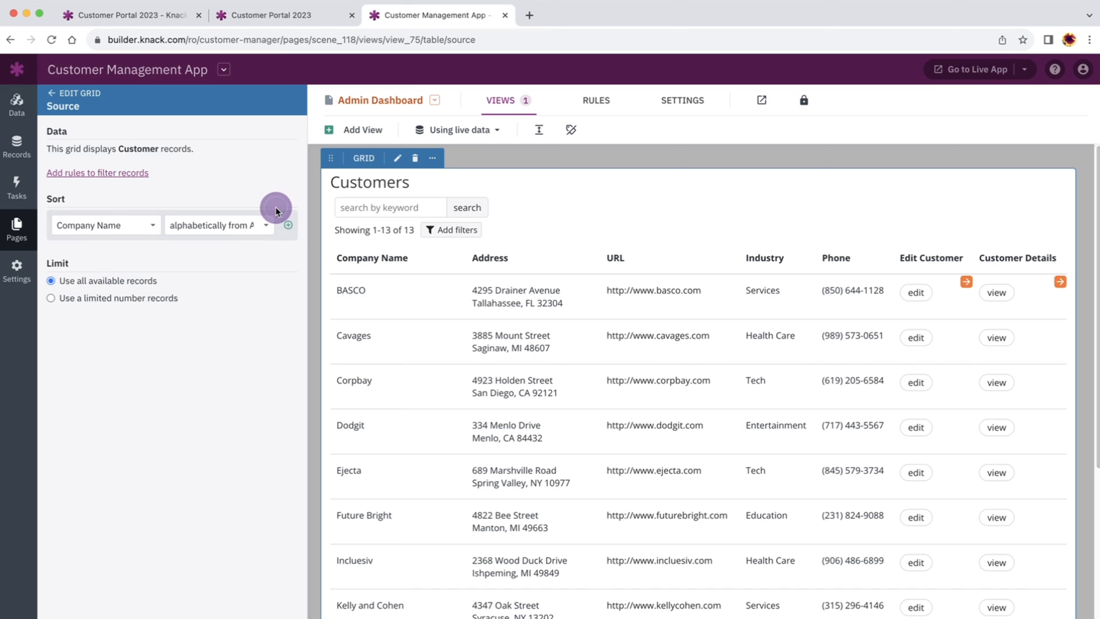
left_click(137, 230)
left_click(121, 129)
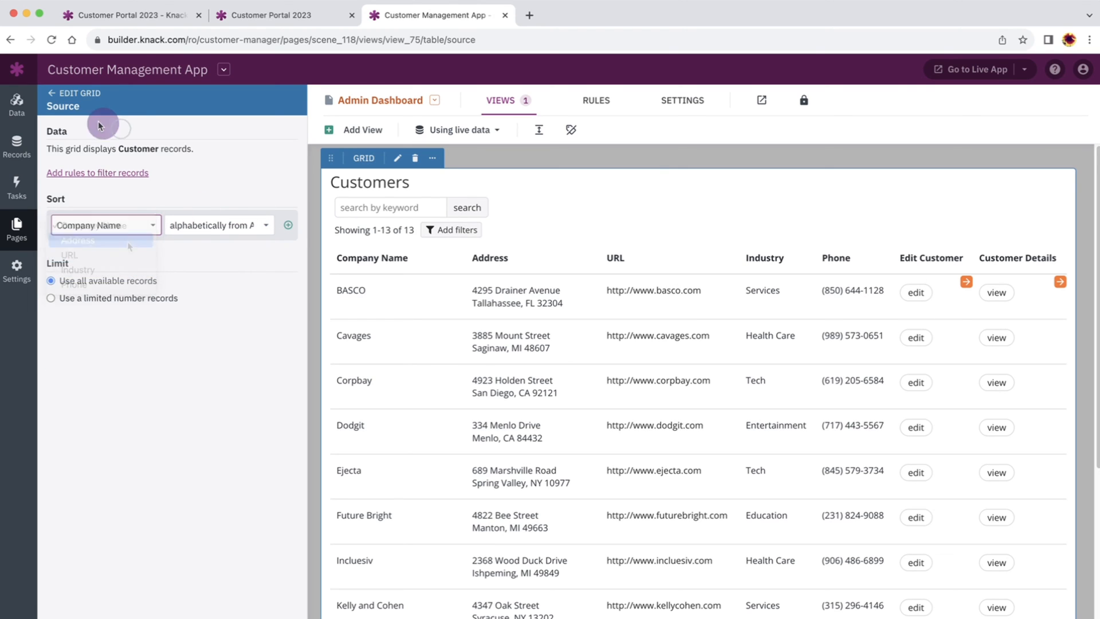
left_click(51, 95)
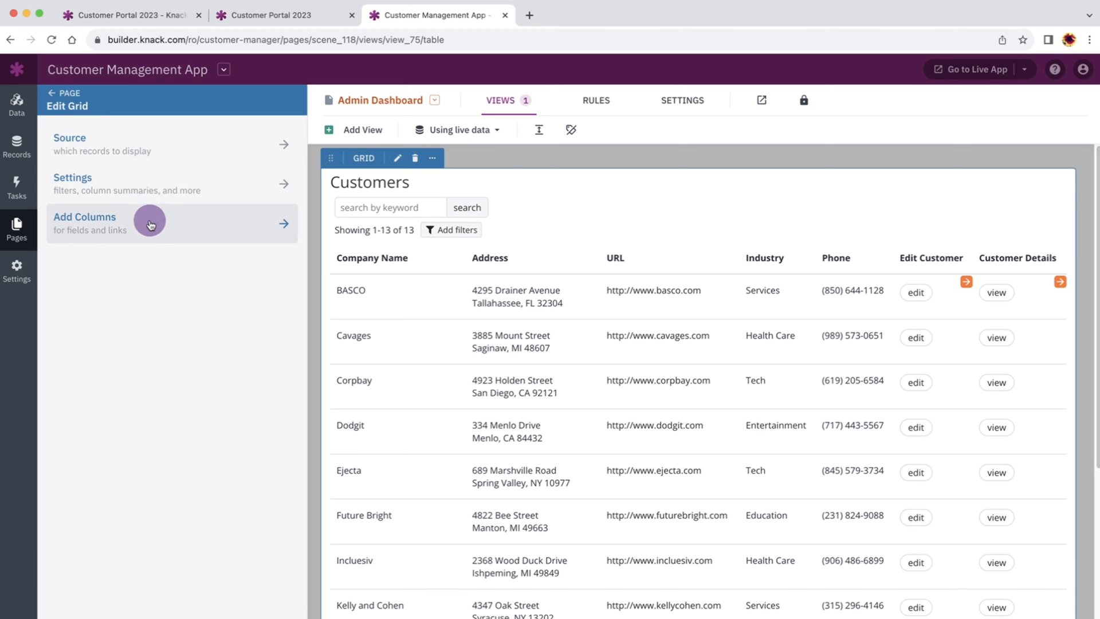
Open the Customers grid's Settings in the Edit Grid panel
left_click(152, 179)
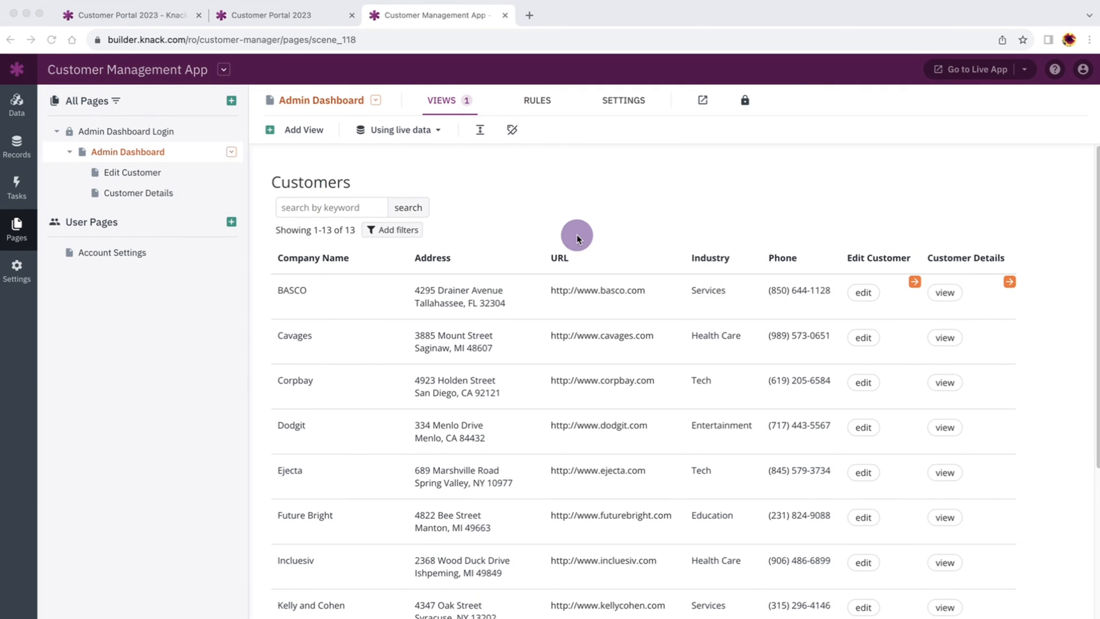
left_click(576, 224)
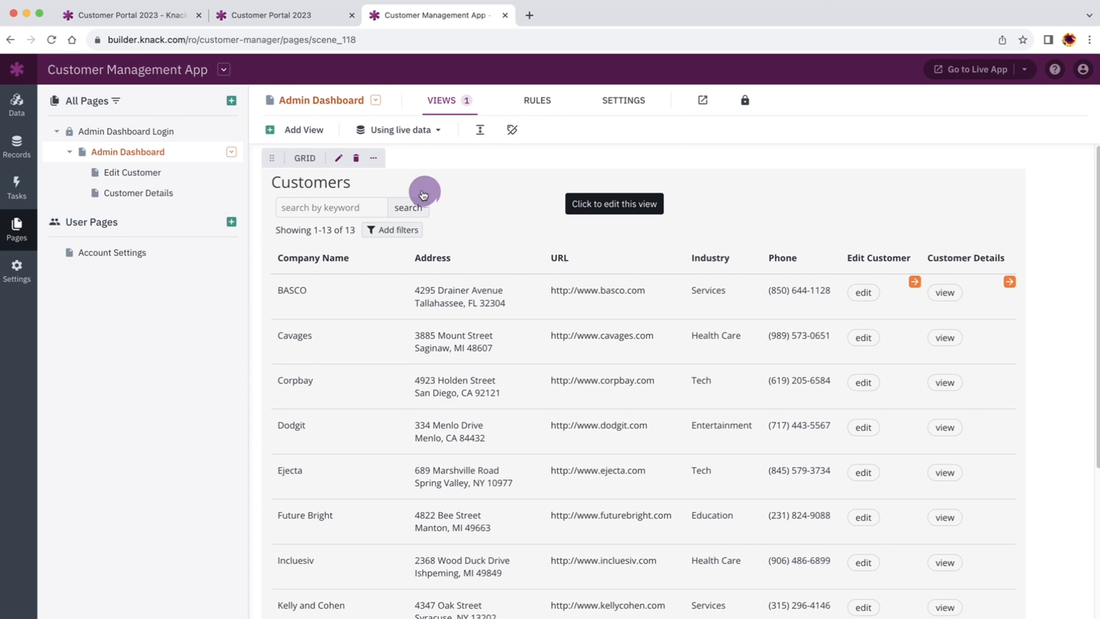
left_click(339, 161)
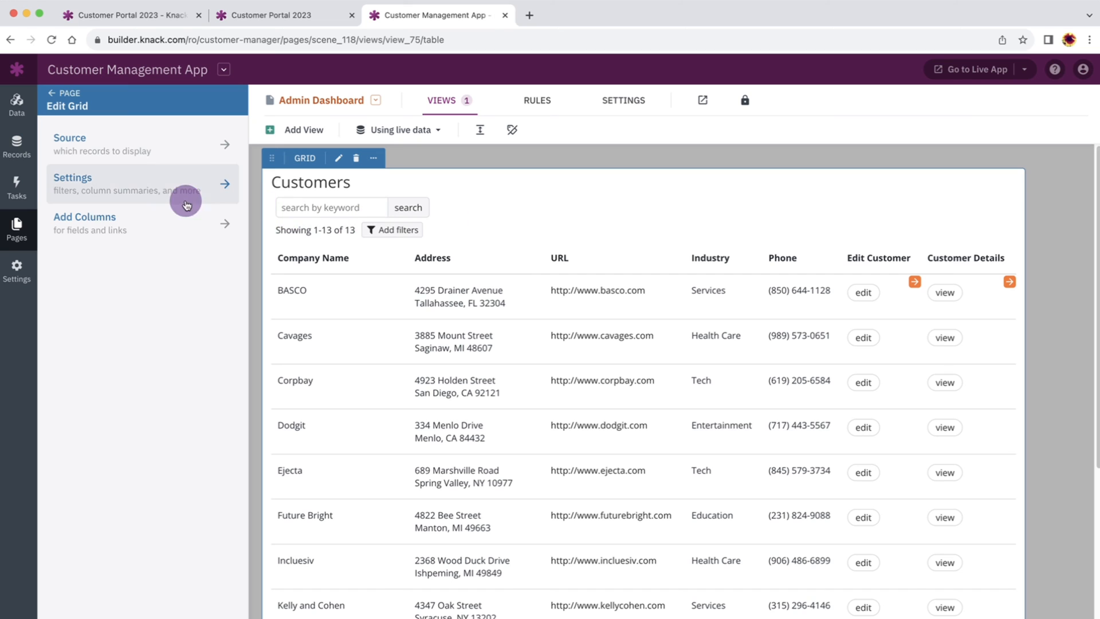
left_click(143, 184)
scroll(150, 285, "down", 5)
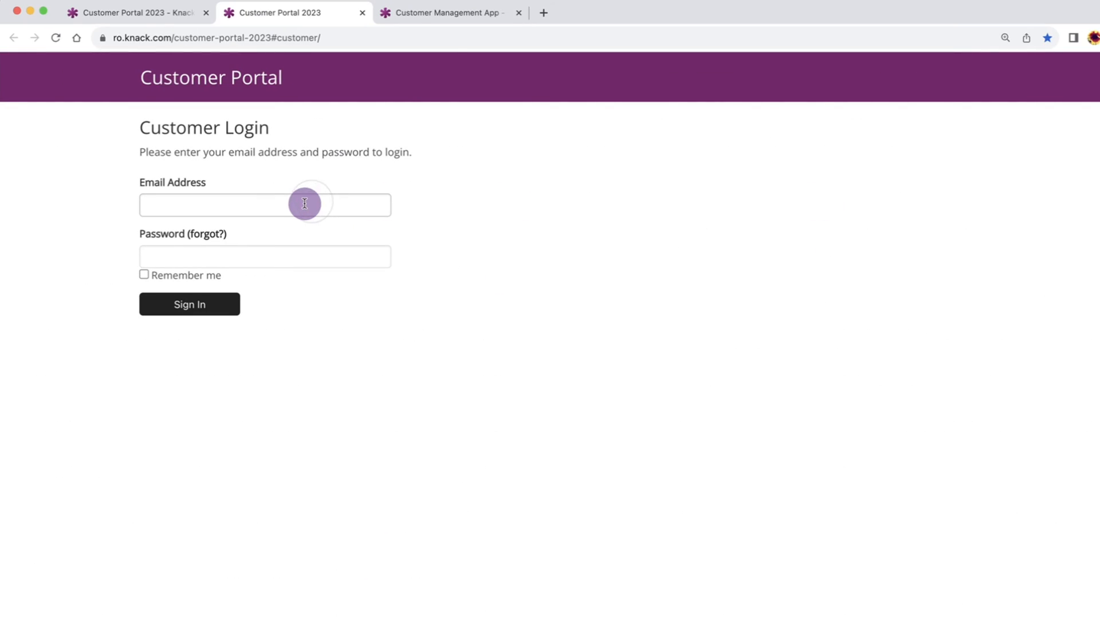
Sign in to the Customer Portal with the test customer's email and password
left_click(279, 207)
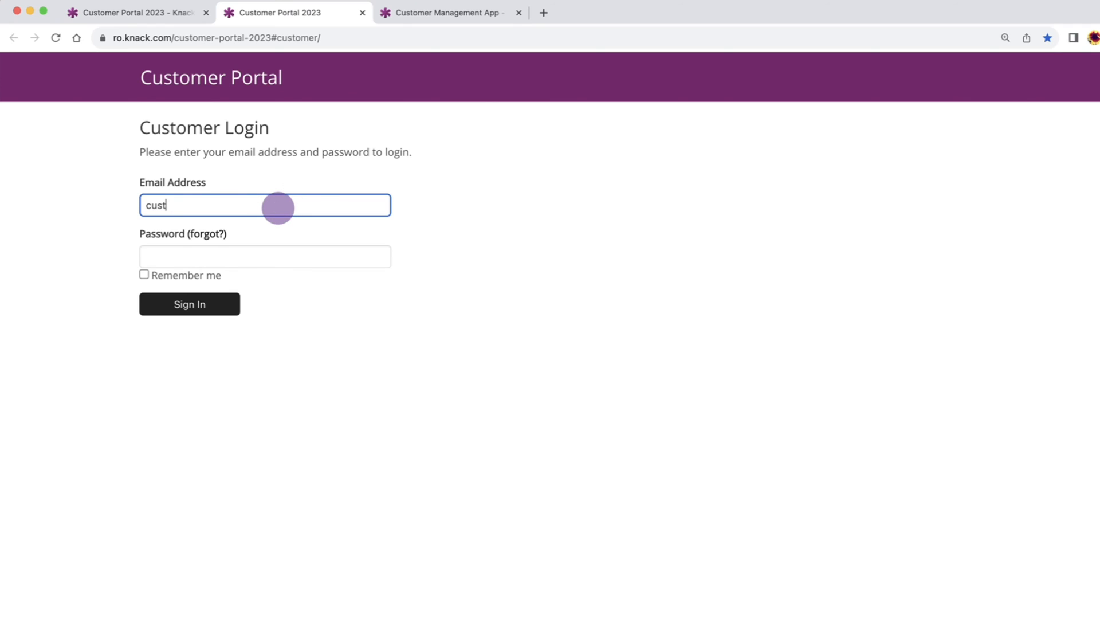
type("customer@test.com")
key("Tab")
type("••••")
key("Return")
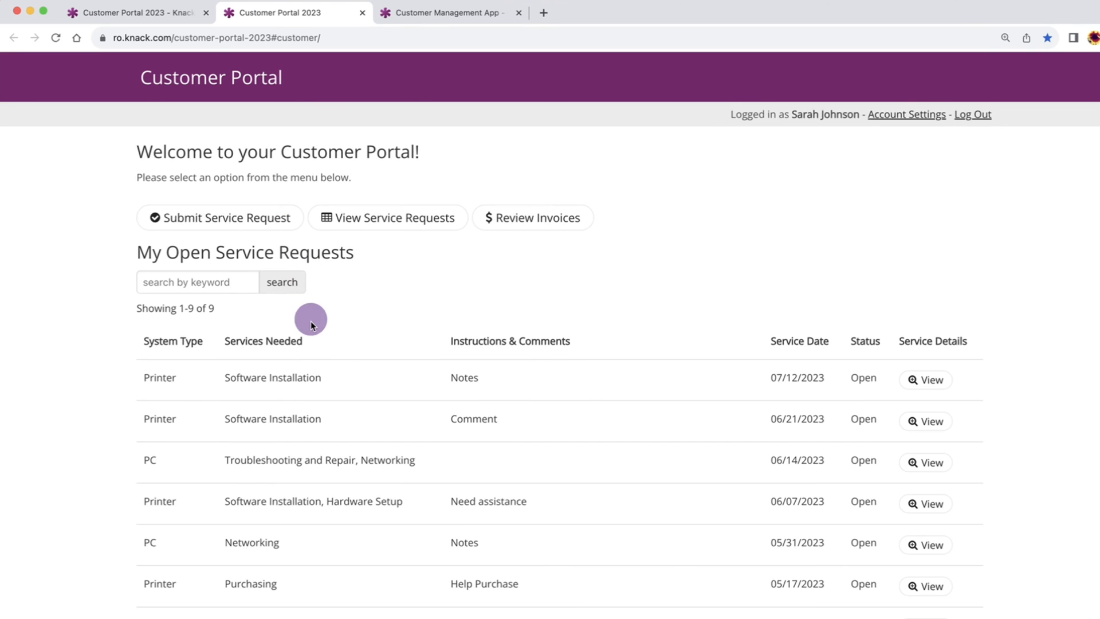
Visit the Submit Service Request form, return home, and open the Review Invoices page
scroll(308, 349, "down", 3)
scroll(308, 348, "up", 3)
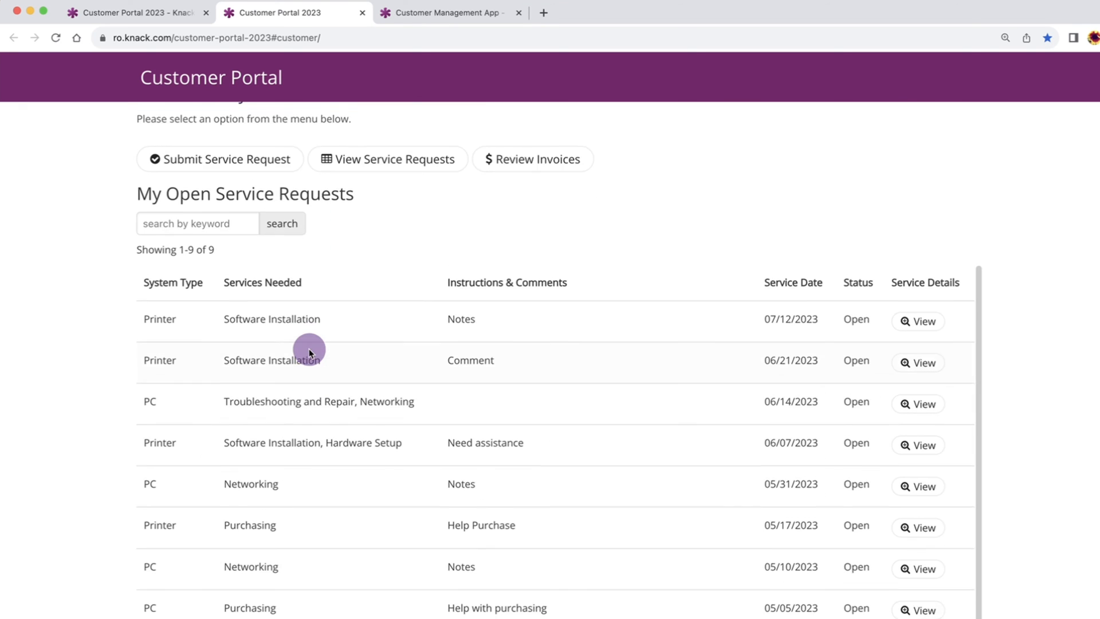
left_click(244, 194)
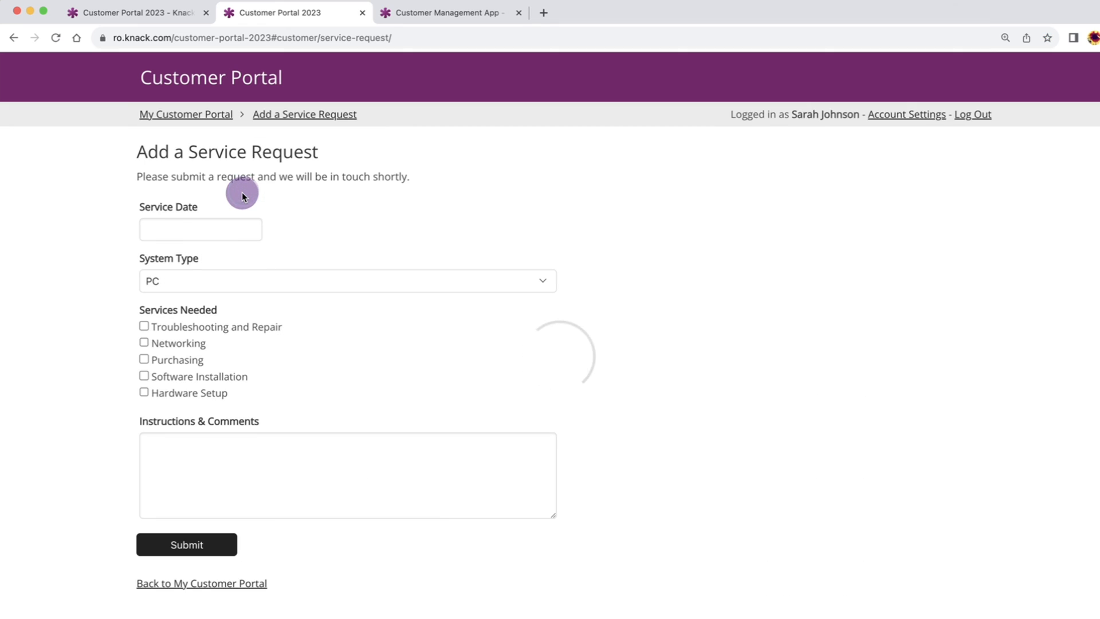
left_click(209, 590)
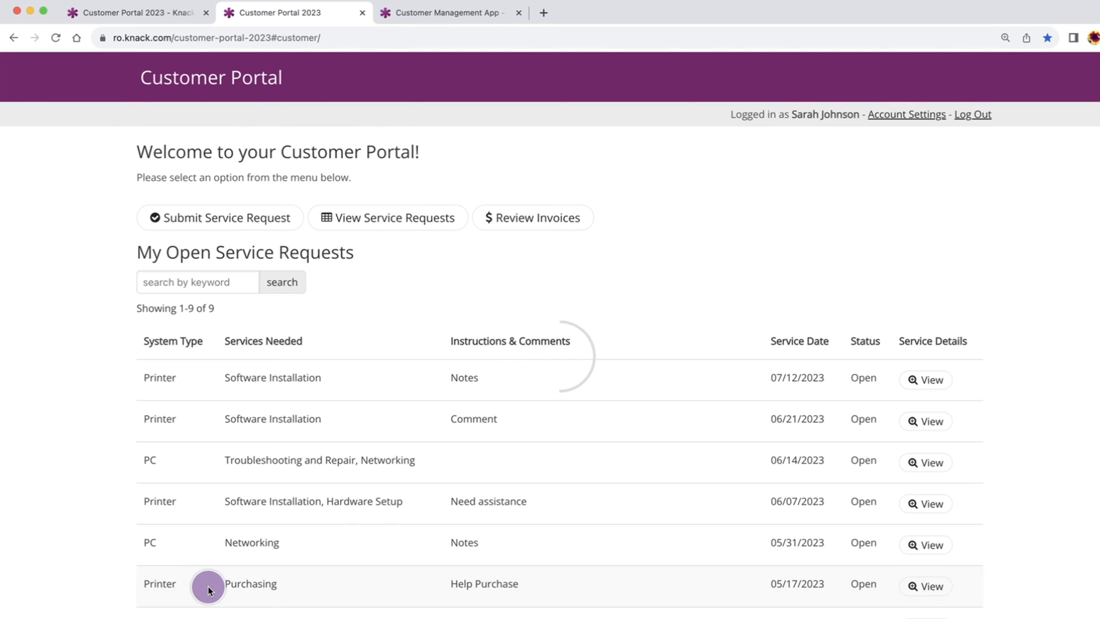
left_click(529, 221)
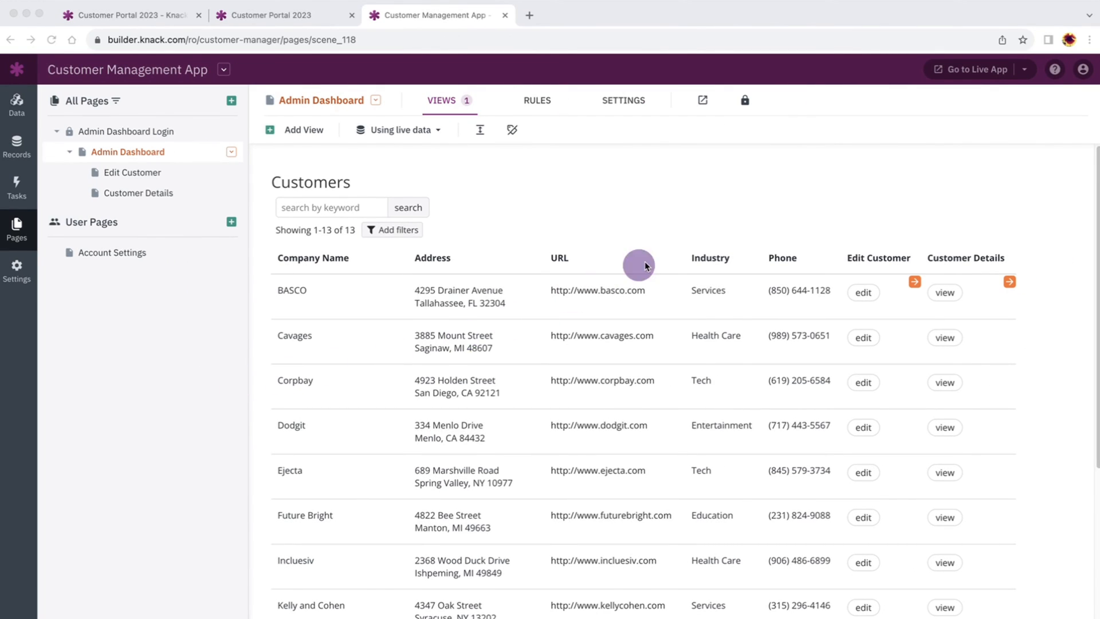
Open the live app's login page in a new tab via Go to Live App, then return to the builder
left_click(973, 70)
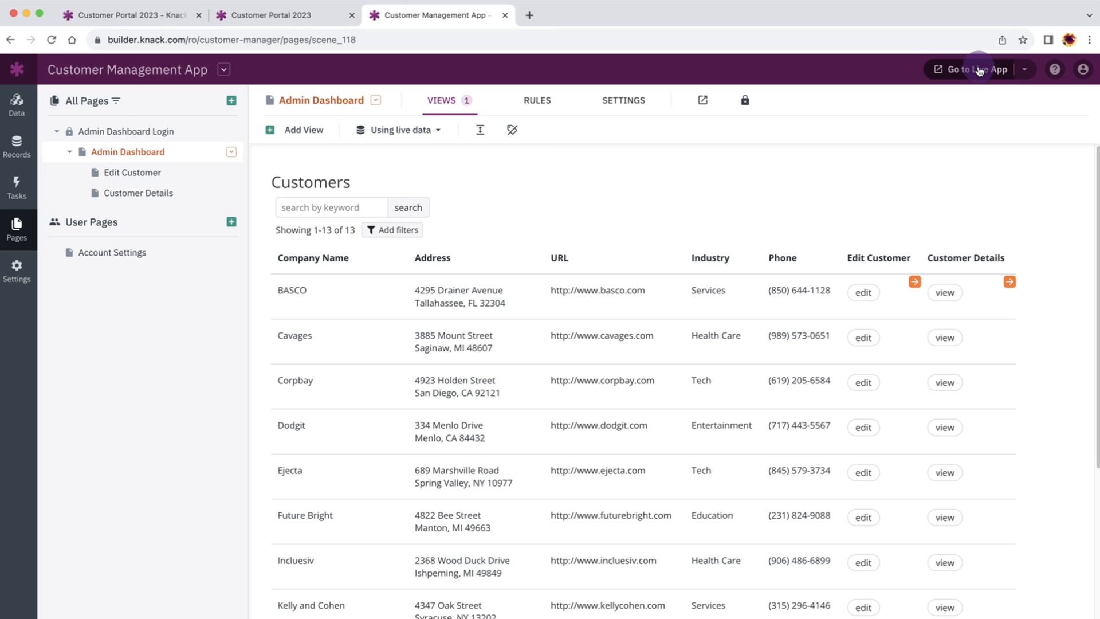
left_click(979, 69)
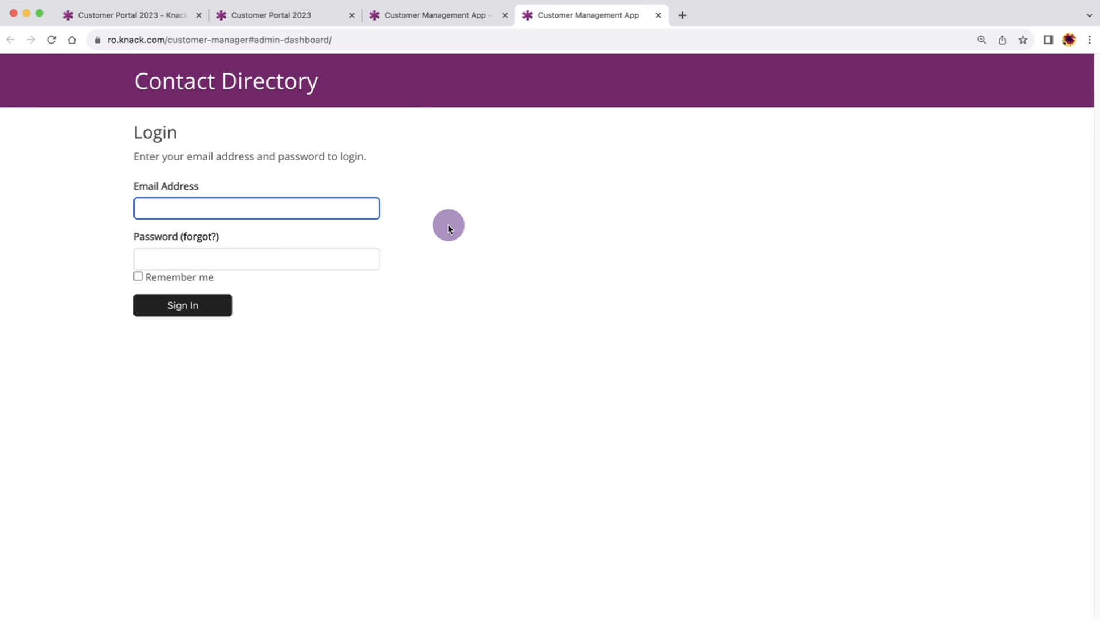
left_click(442, 16)
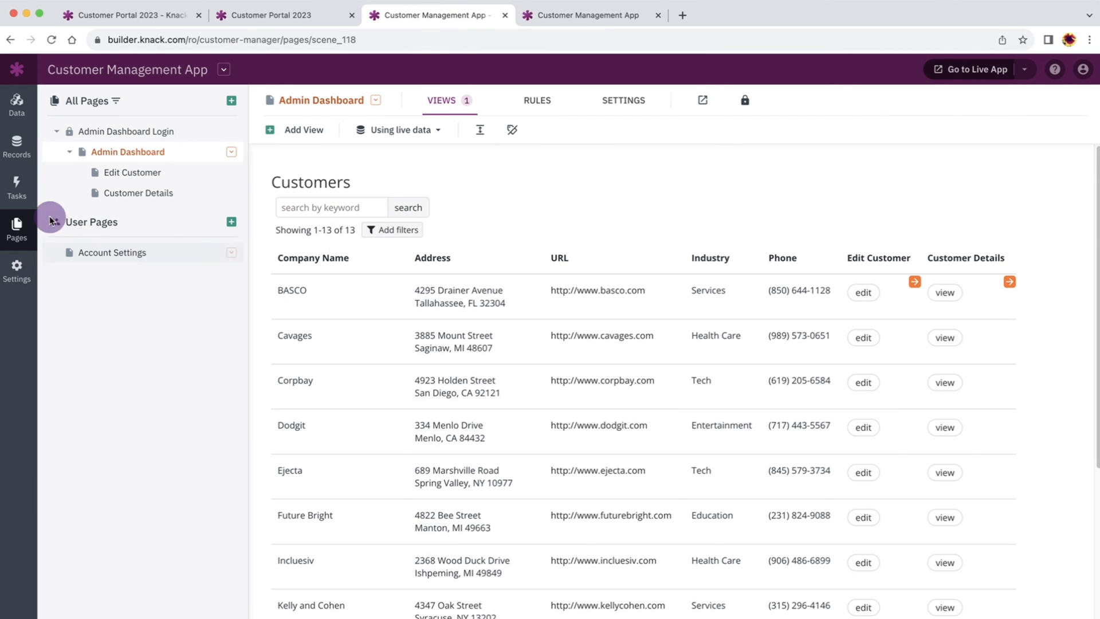
Open the Admins table's records and start a new Admins record
left_click(16, 103)
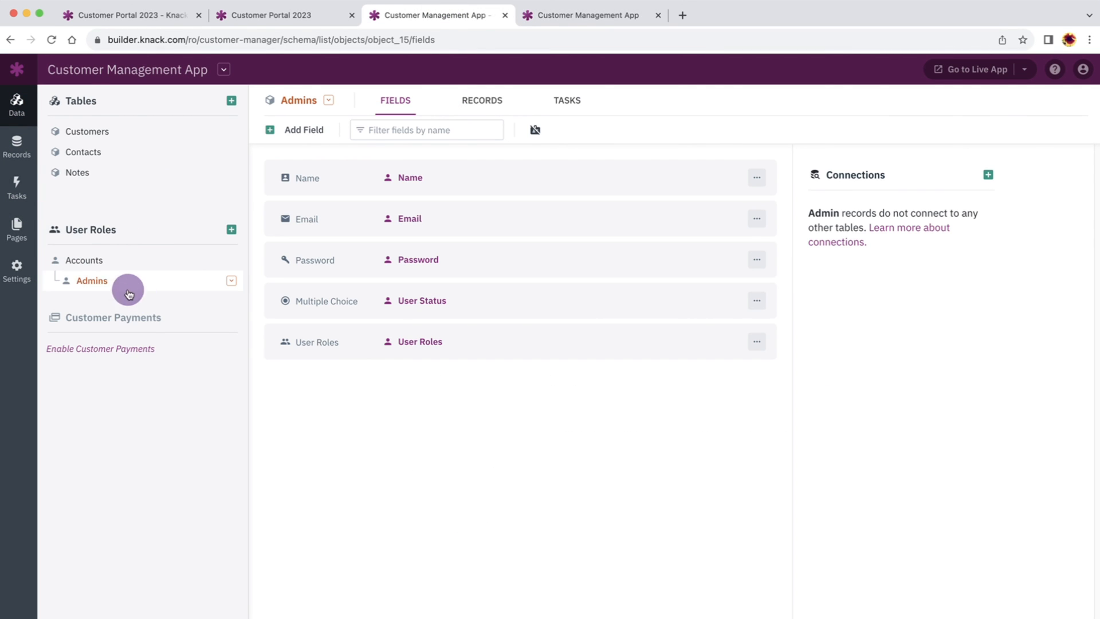
left_click(486, 101)
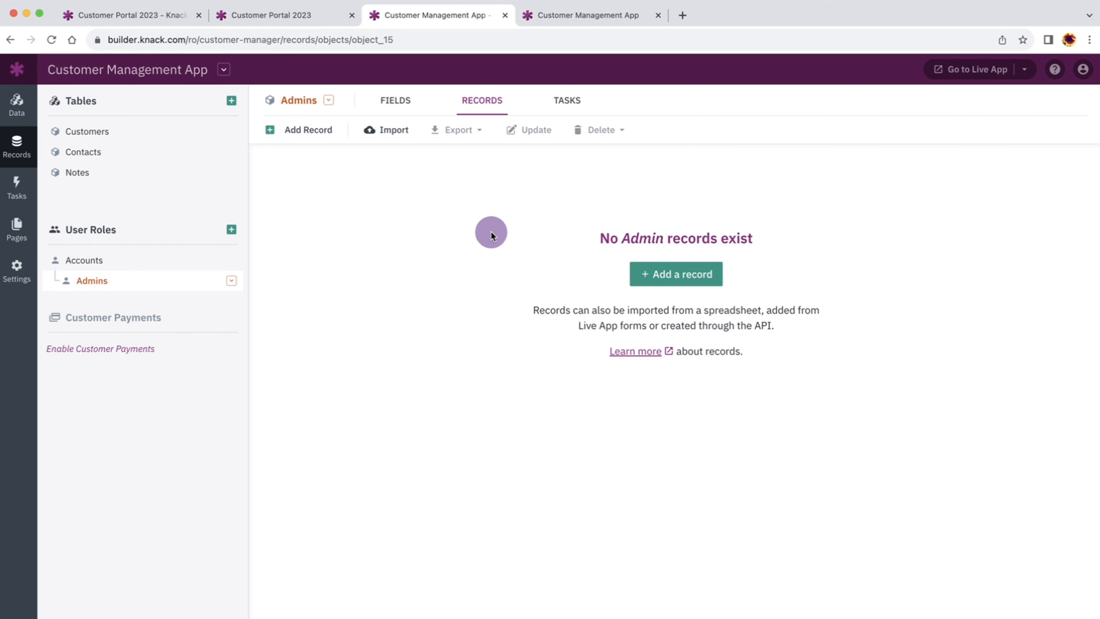
left_click(676, 274)
Enter the admin's first and last name, email address and password, then submit the record
type("Ro")
key("Tab")
type("Knack")
key("Tab")
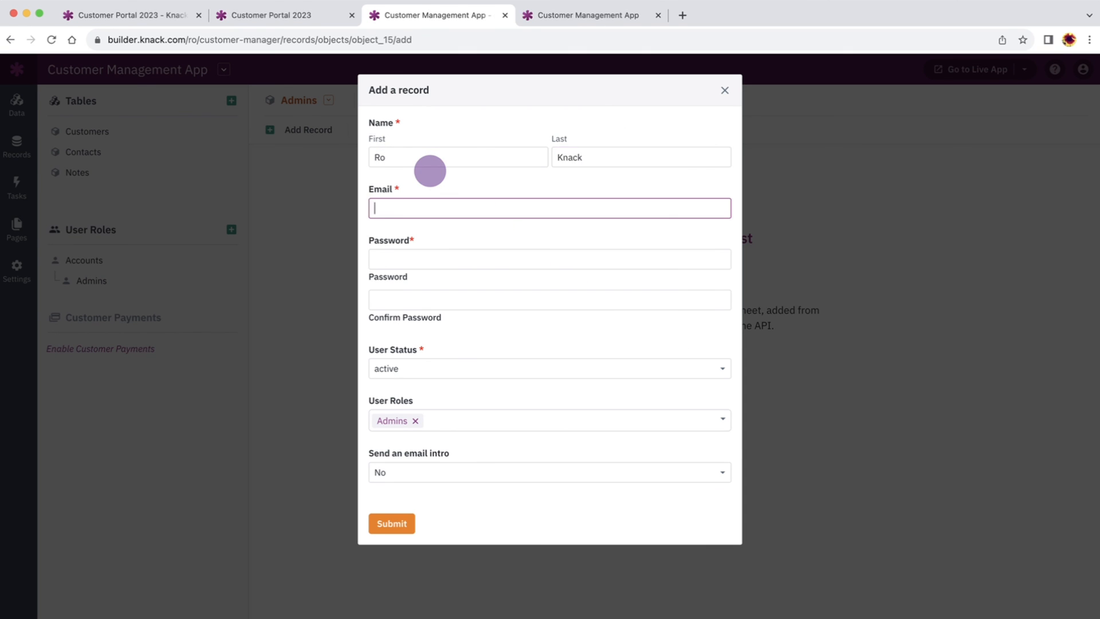
type("admin@test.com")
key("Tab")
type("test")
key("Tab")
type("test")
left_click(392, 523)
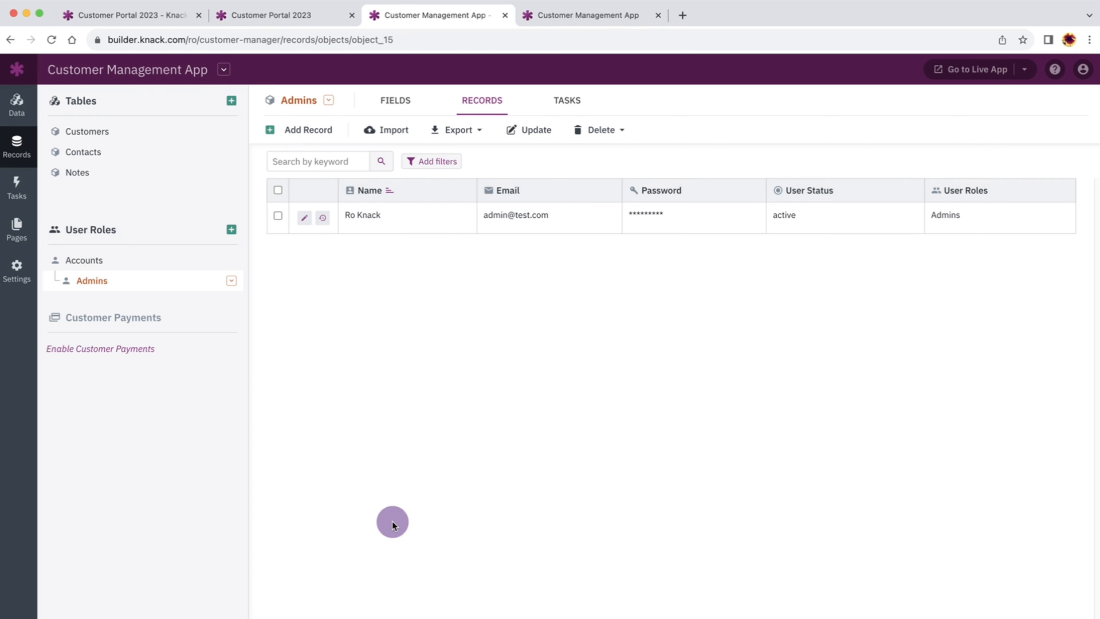
Sign in to the live Contact Directory with the new admin's email and password
left_click(576, 17)
left_click(258, 207)
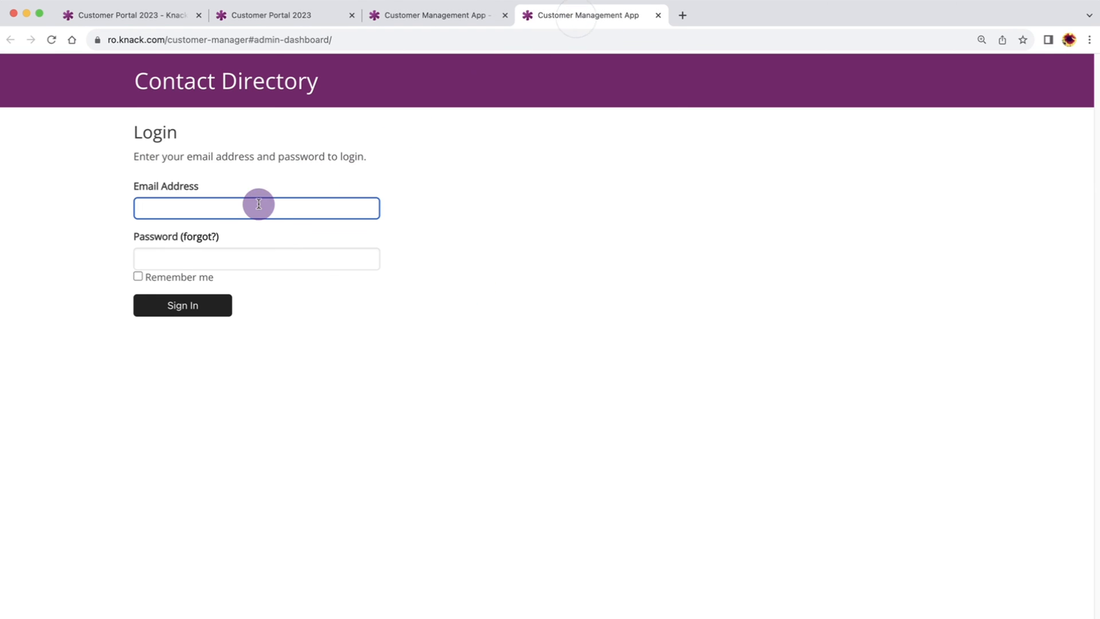
type("admin@test.com")
key("Tab")
type("test")
left_click(189, 308)
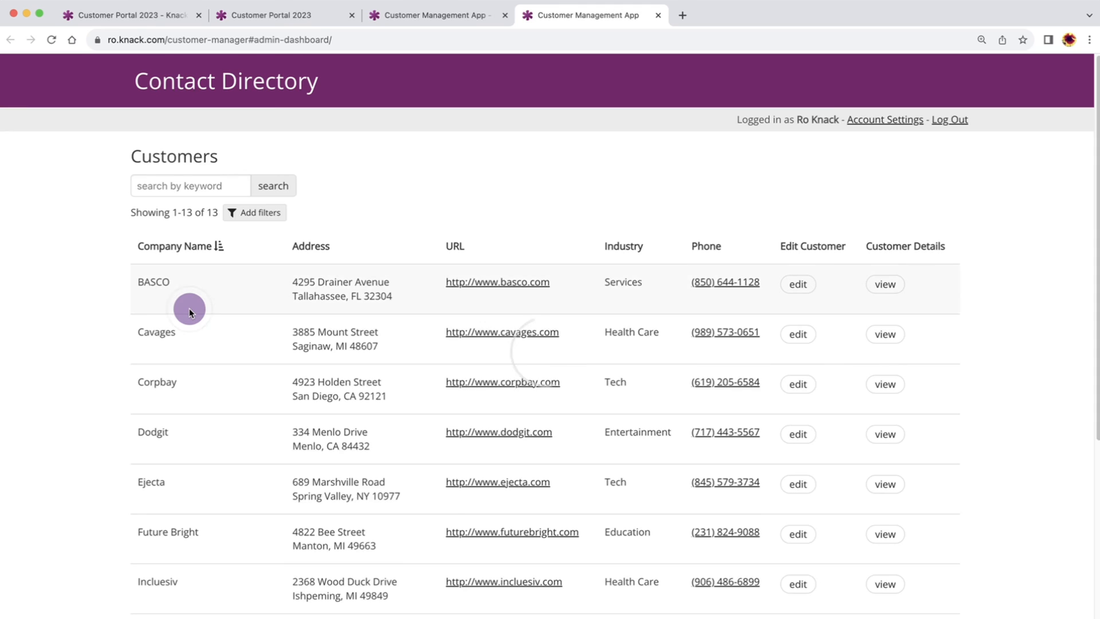
Open BASCO's edit form and then its details page, returning to the Customers grid each time
left_click(791, 284)
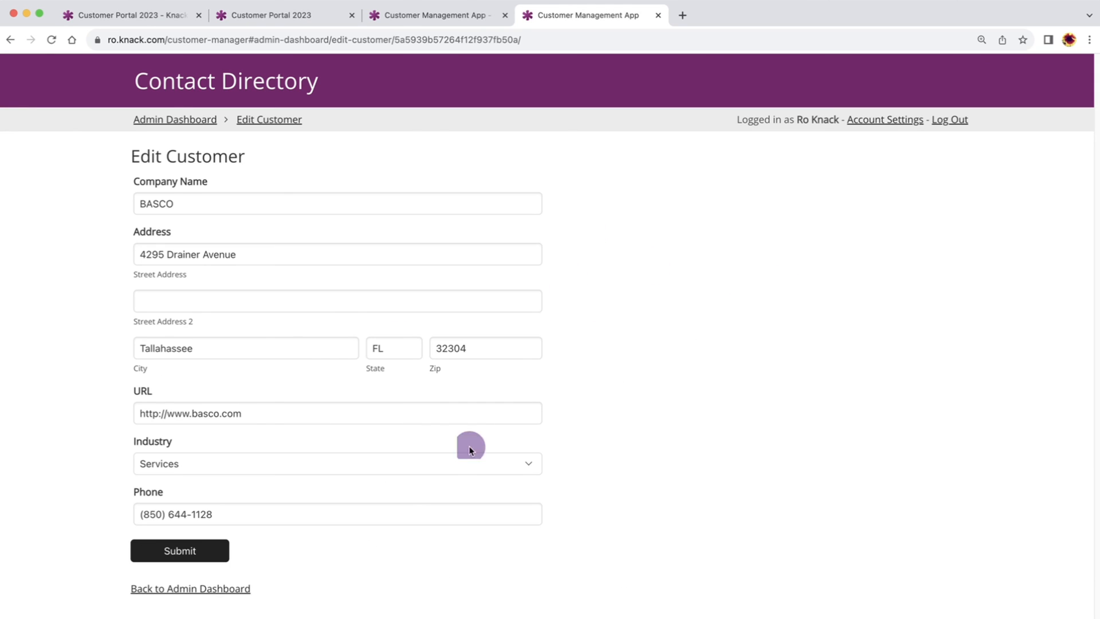
left_click(216, 588)
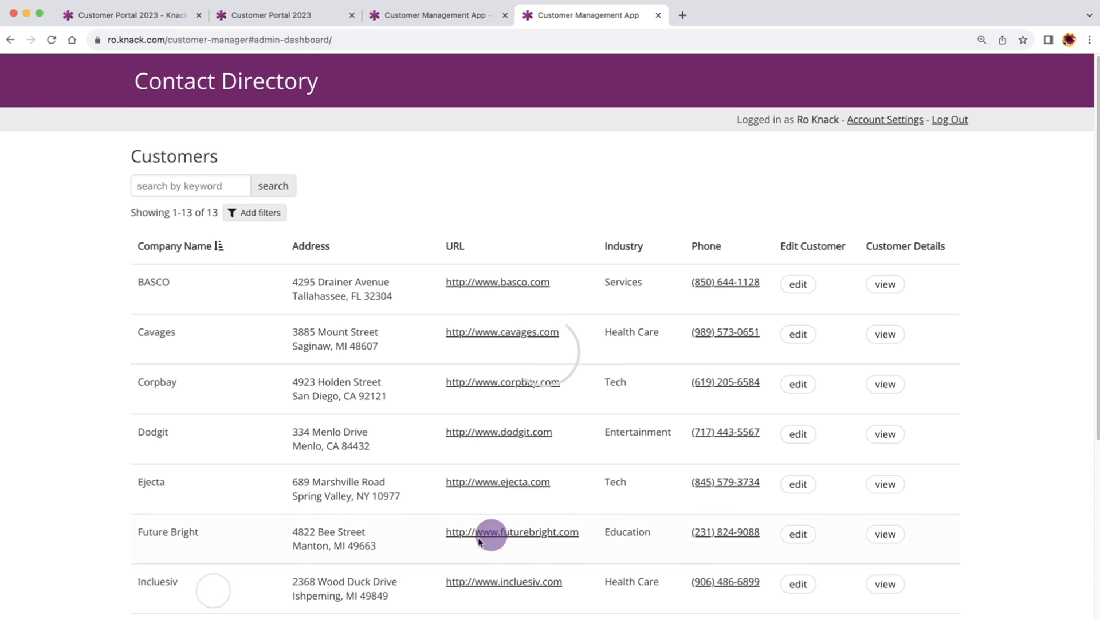
left_click(874, 283)
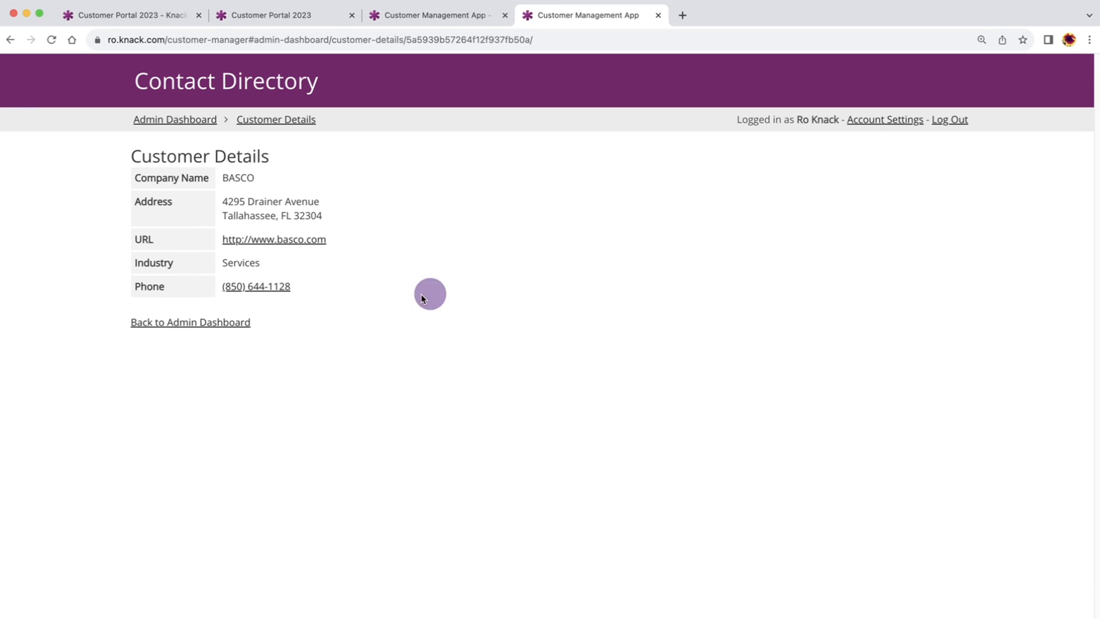
left_click(230, 322)
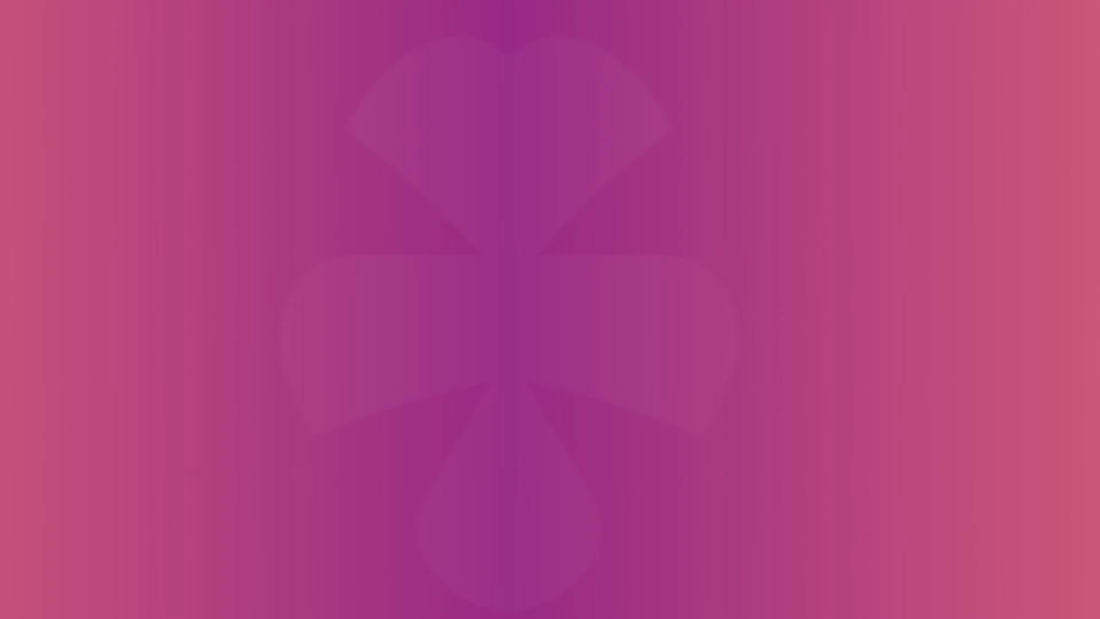